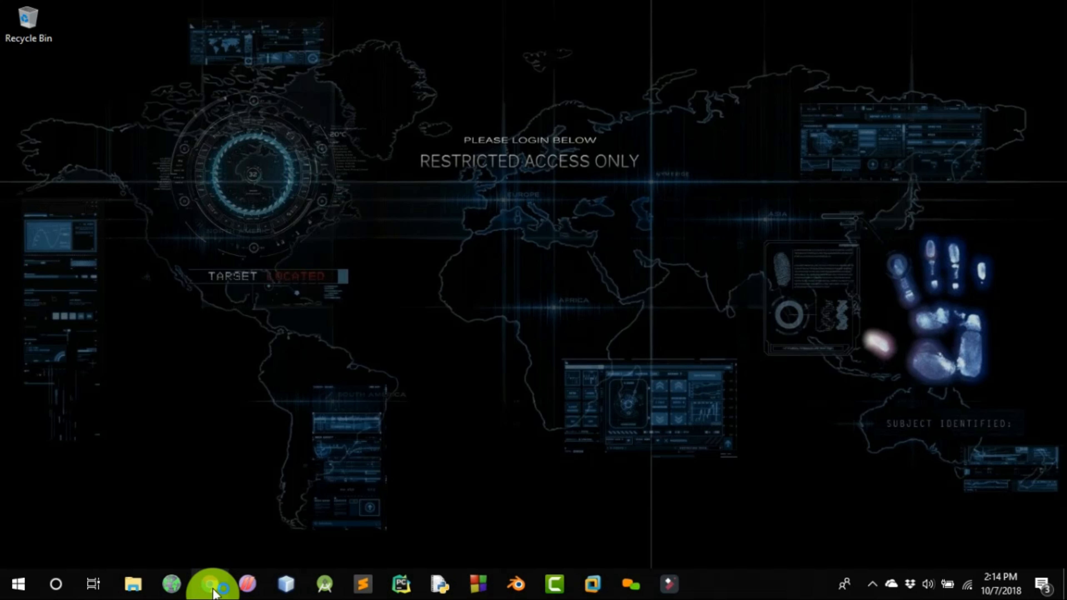
Open Chrome and search the web for "vmware workstation 14"
click(212, 585)
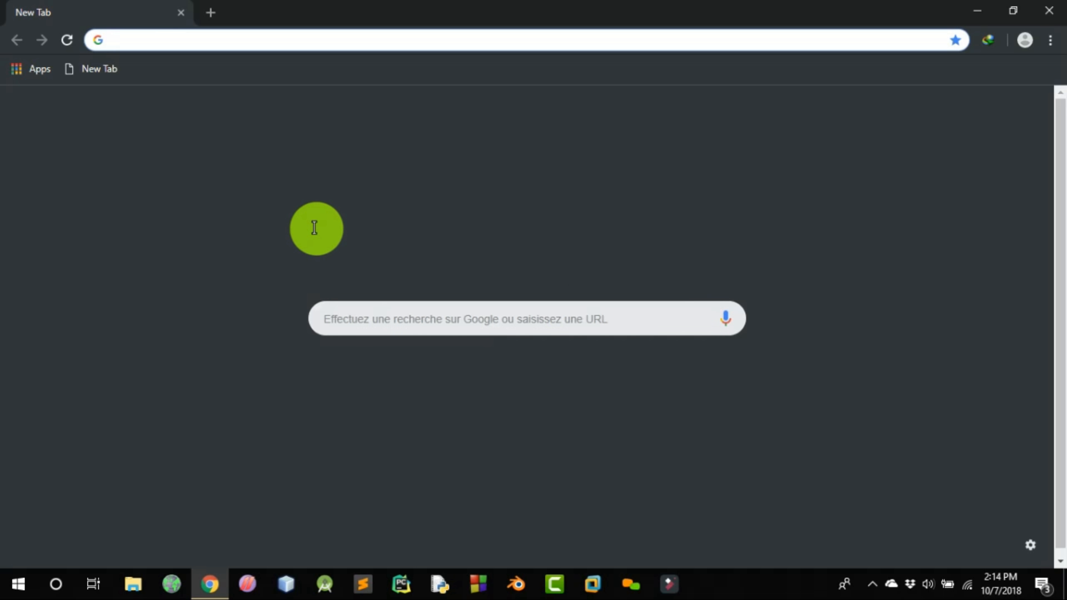
click(365, 303)
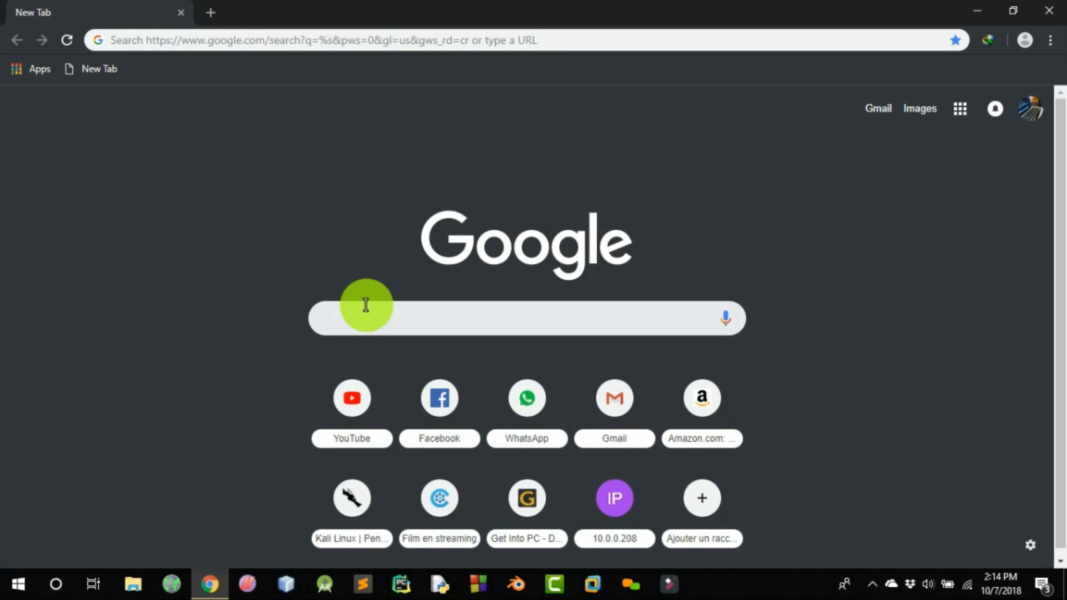
text(y)
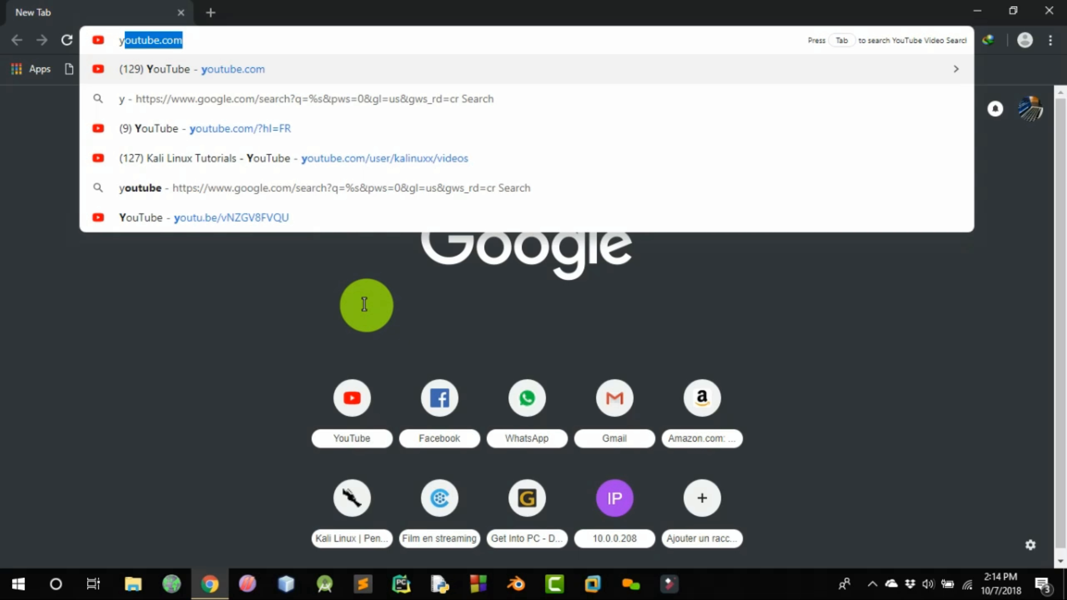
key(BackSpace)
key(BackSpace)
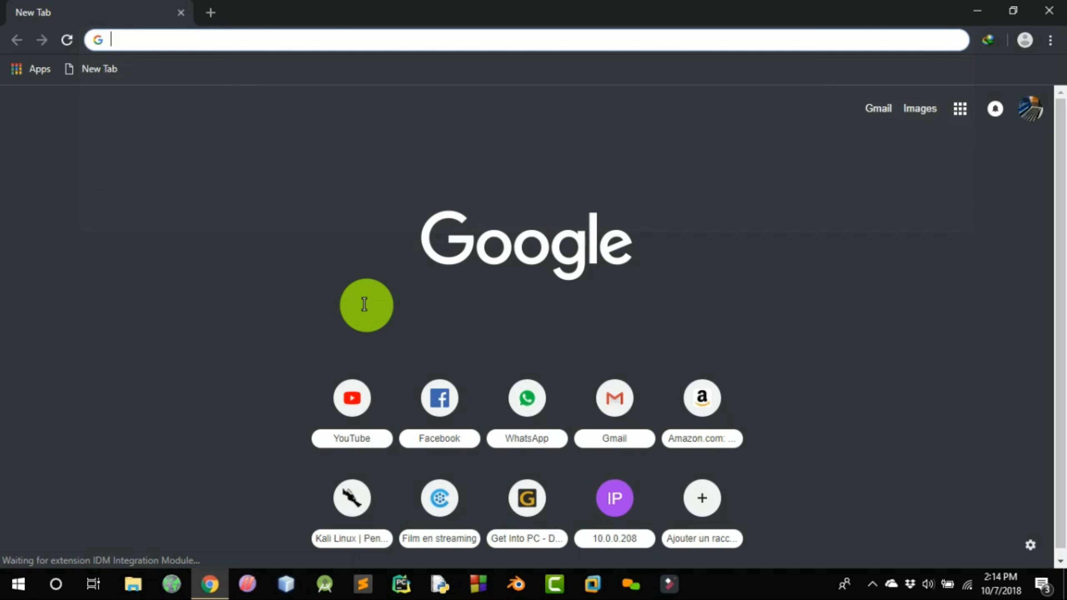
text(vm)
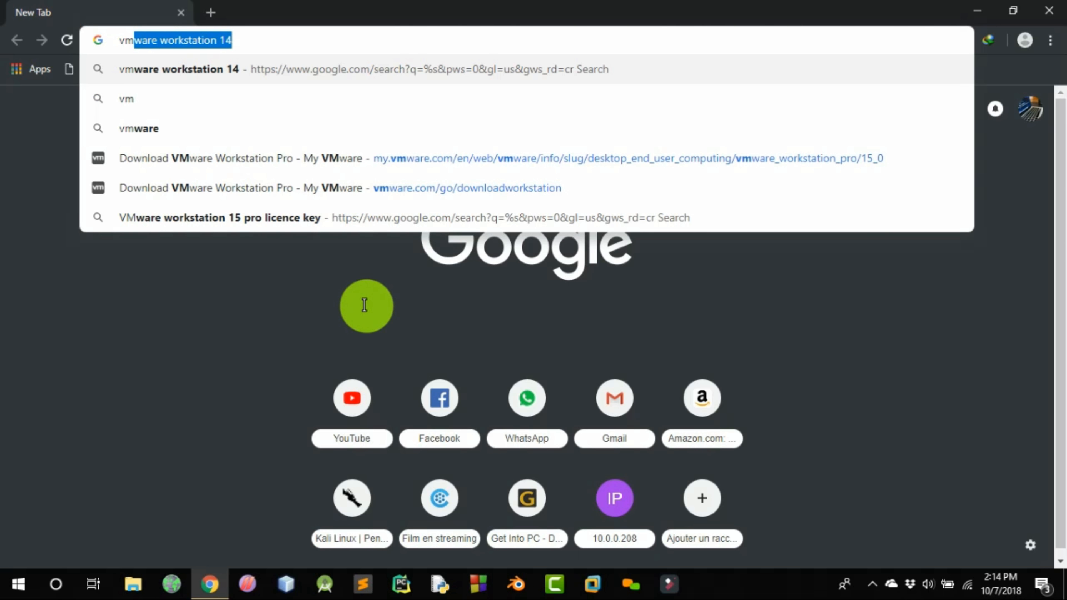
key(Return)
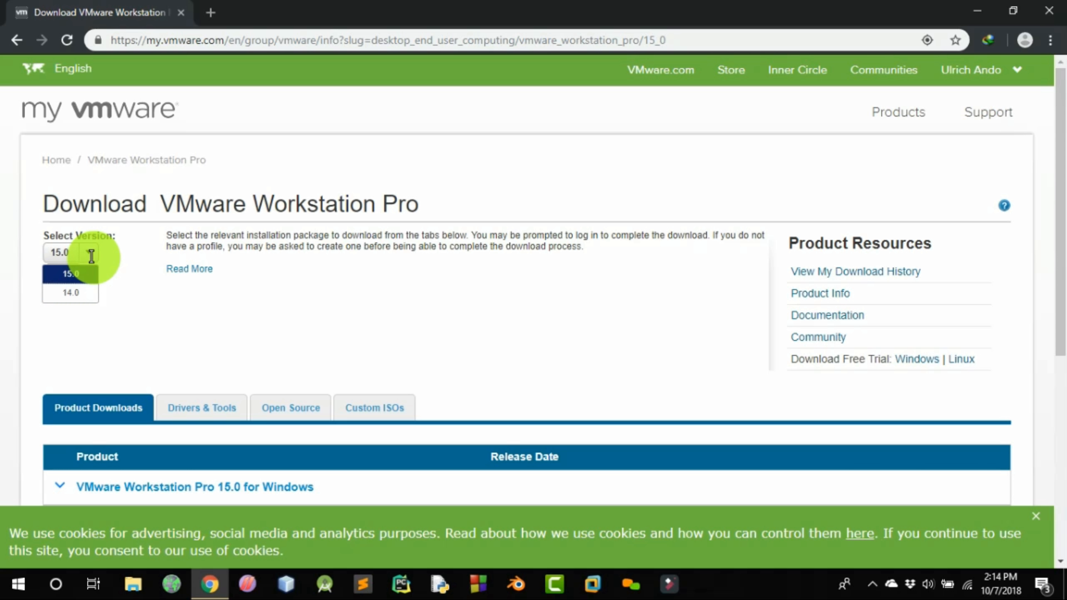
Select version 14.0 of VMware Workstation Pro and open the download page of 14.1.3 Pro for Windows
click(84, 293)
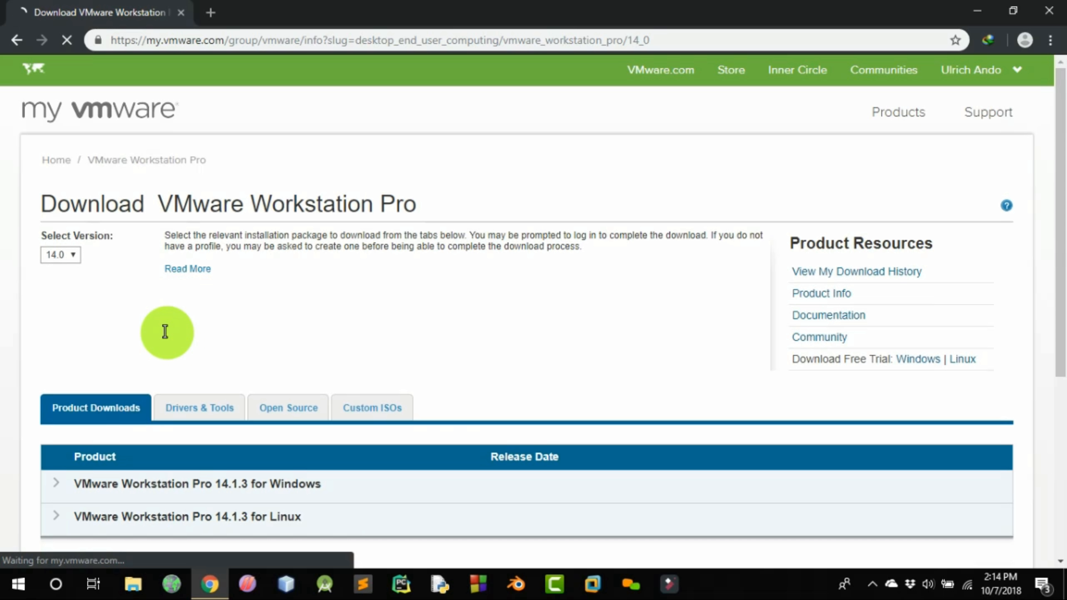
scroll(279, 357, down, 1)
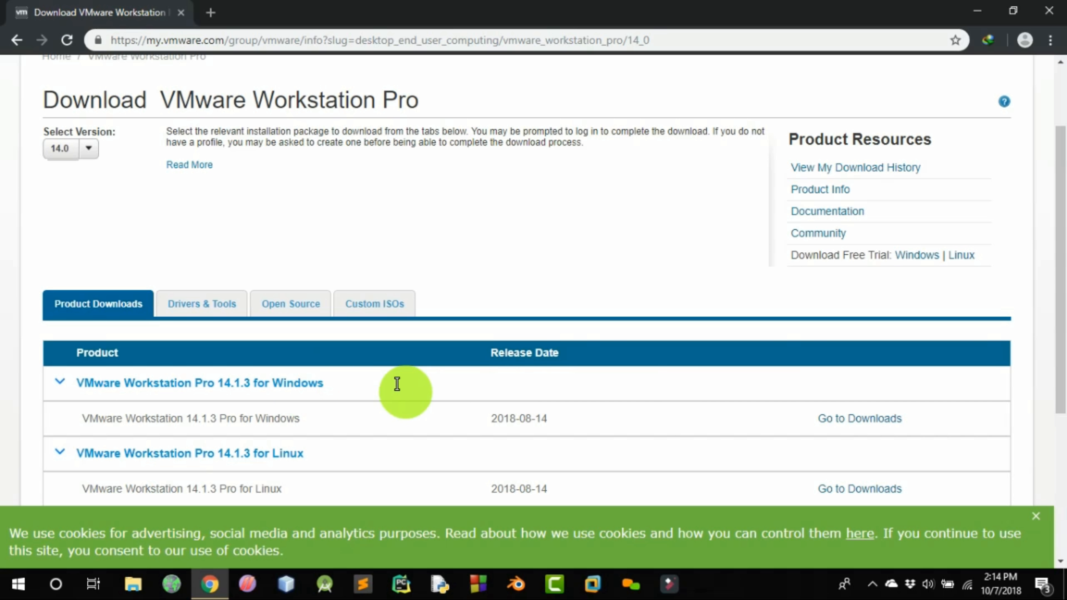
click(859, 420)
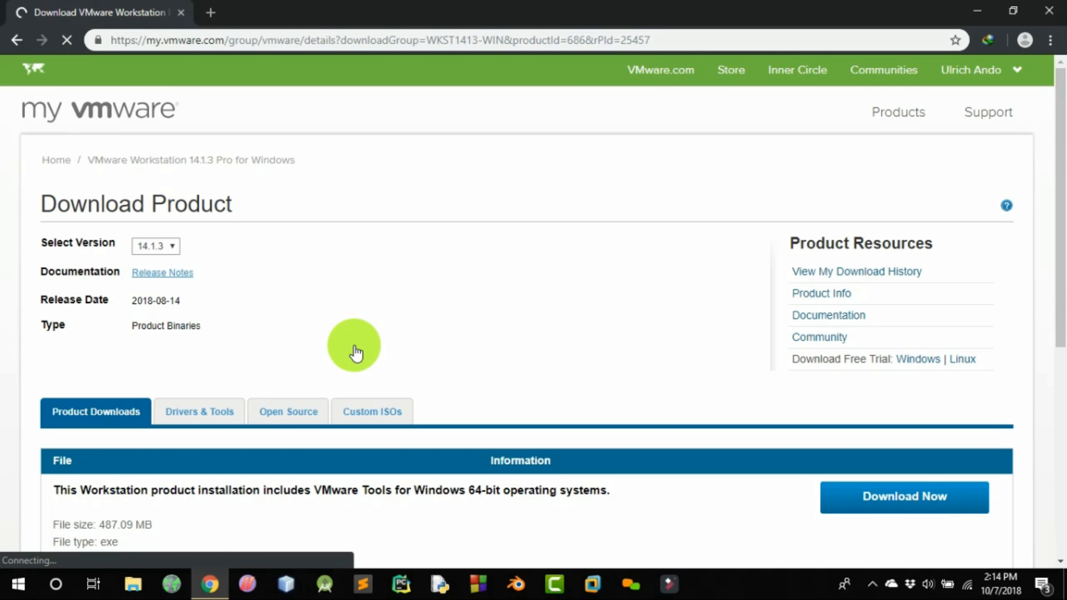
Start downloading the VMware Workstation 14.1.3 installer for 64-bit Windows, and cancel the download
scroll(355, 354, down, 2)
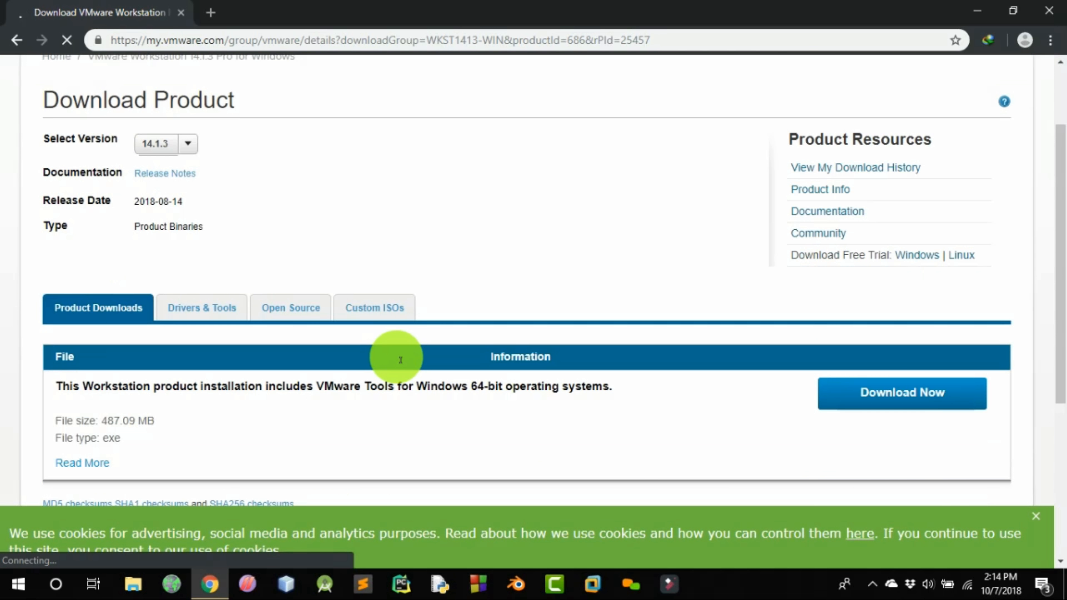
click(915, 411)
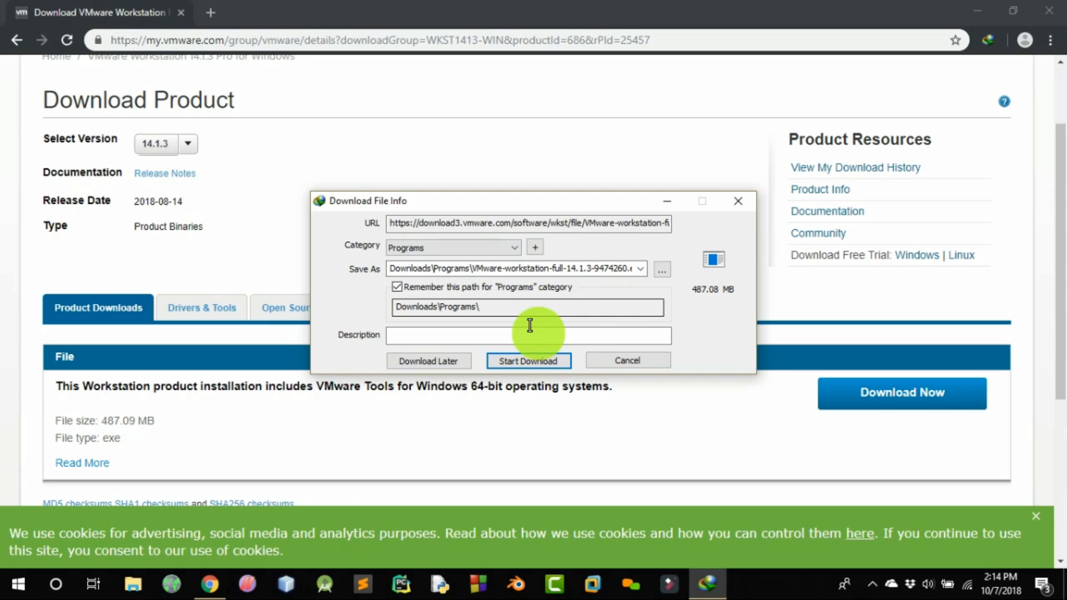
click(536, 358)
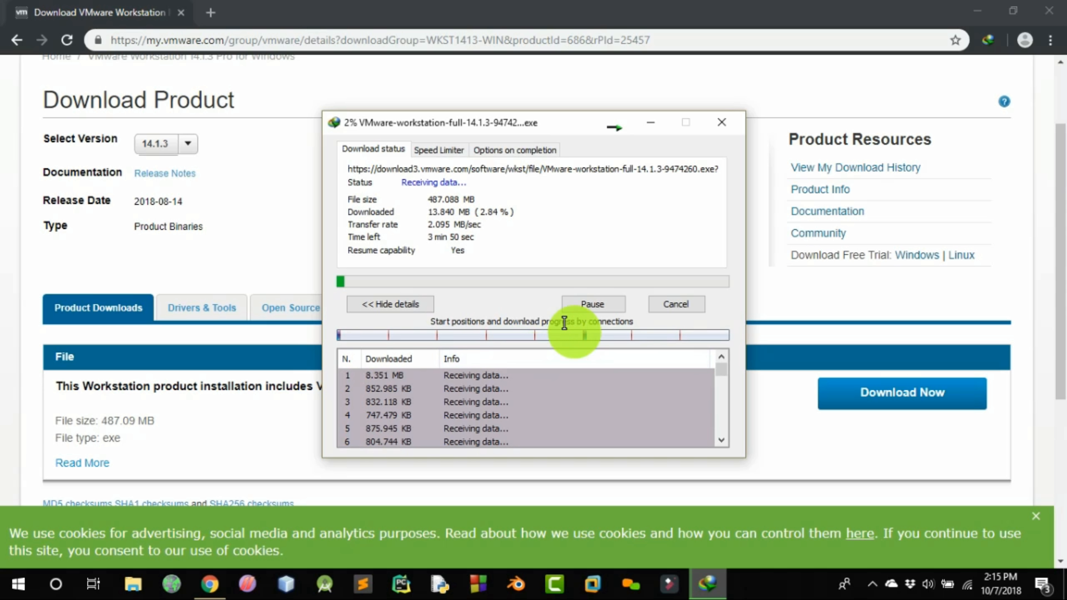
click(672, 298)
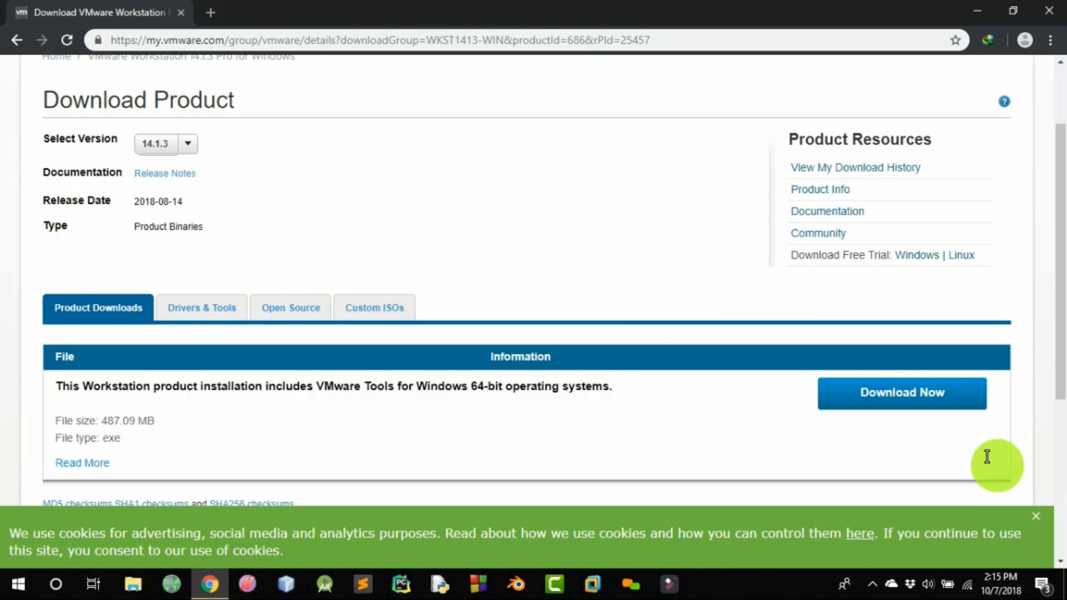
Open the Kali Linux website, kalilinux.org, in a new browser tab
click(202, 13)
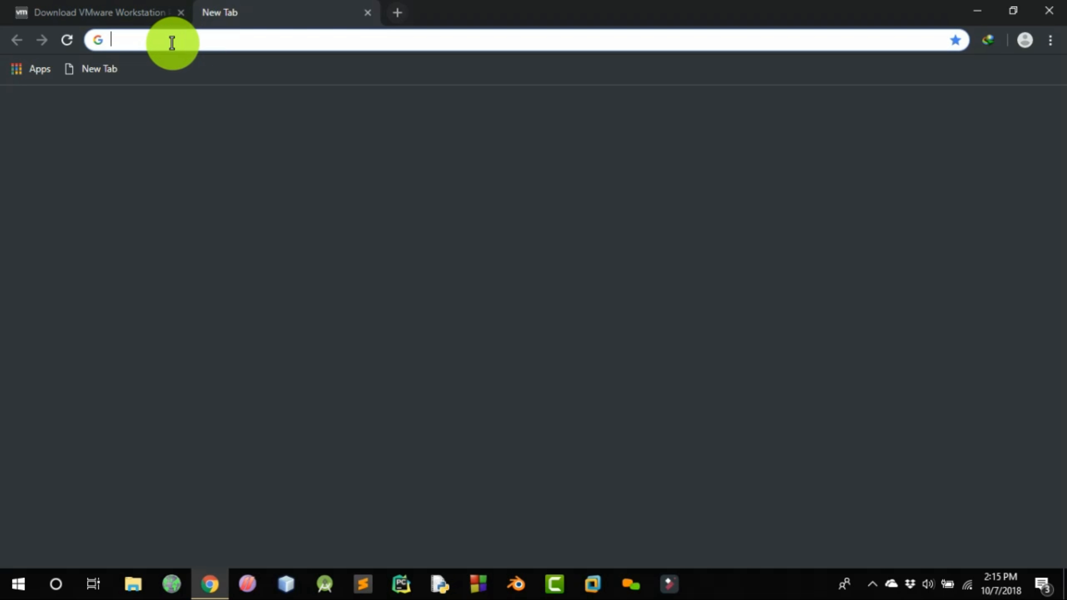
text(kalilinux.org)
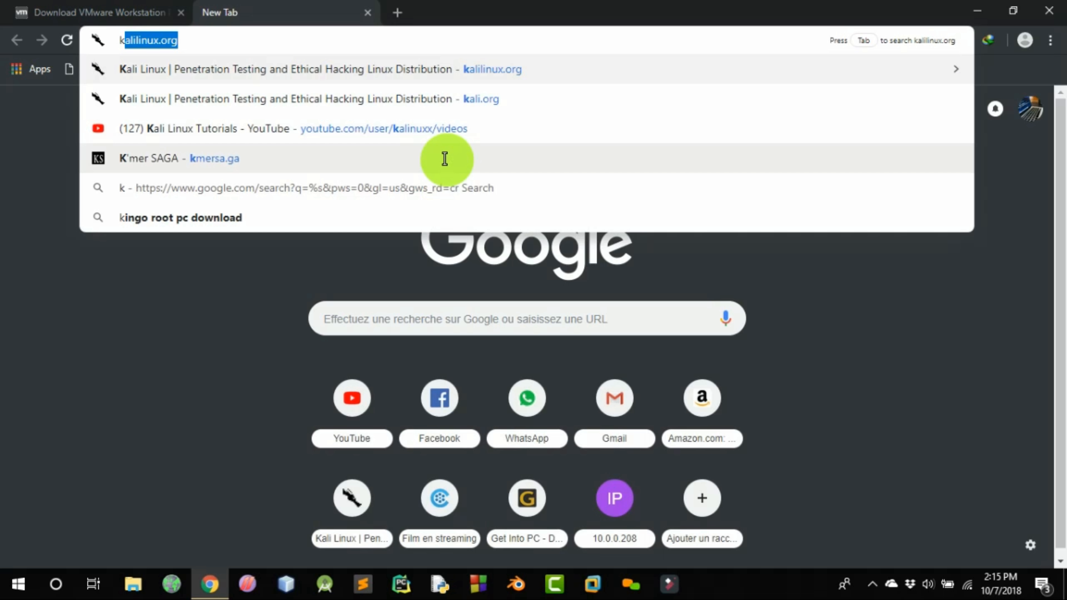
key(Return)
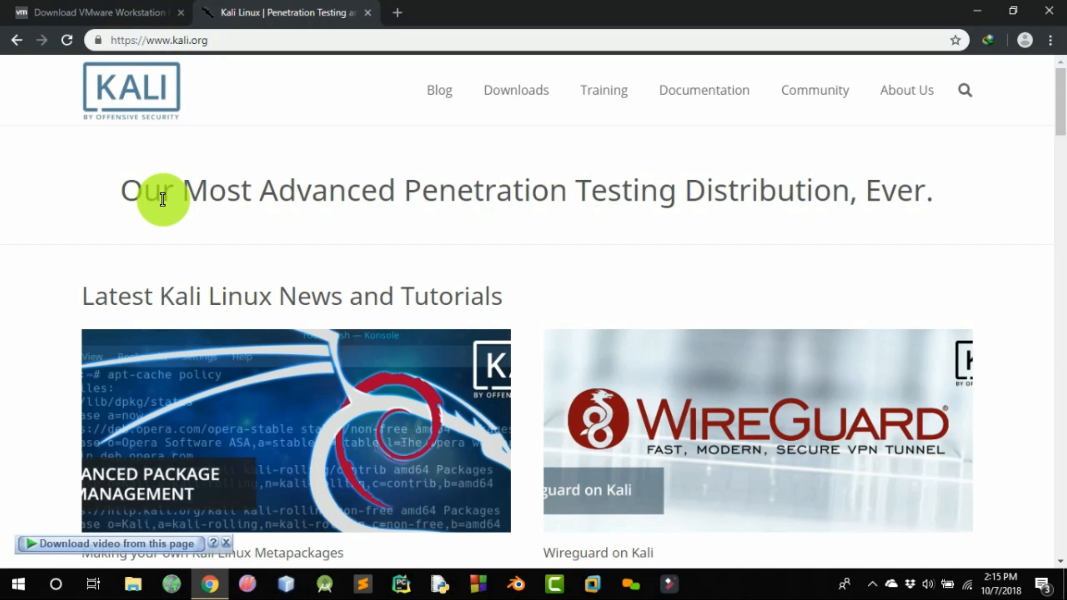
Open the Download Kali Linux page and look through the list of available images
scroll(588, 319, down, 15)
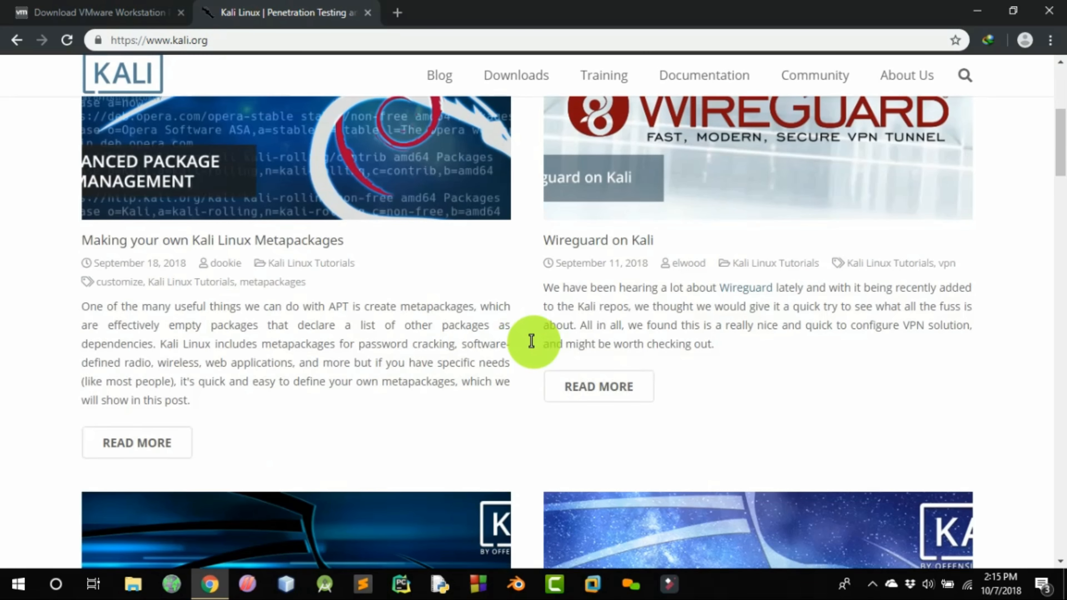
scroll(500, 378, up, 15)
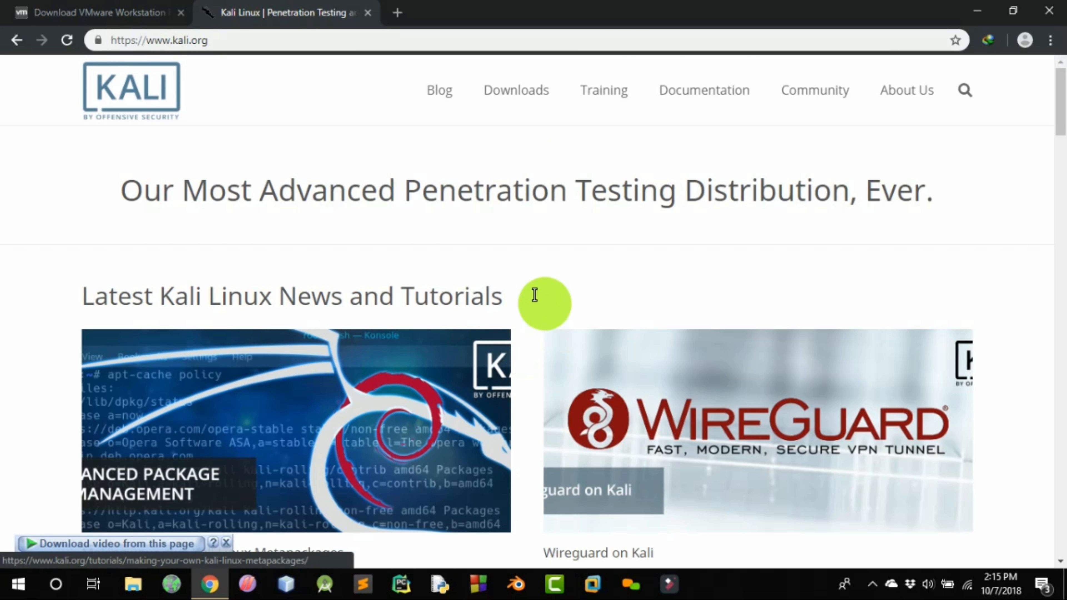
mouse_move(500, 105)
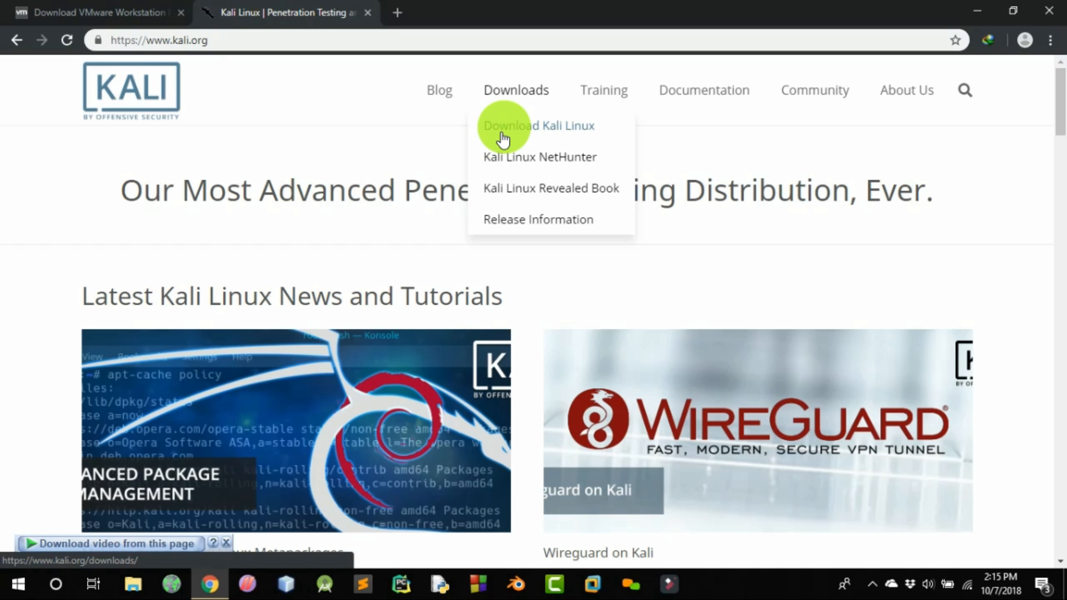
click(531, 135)
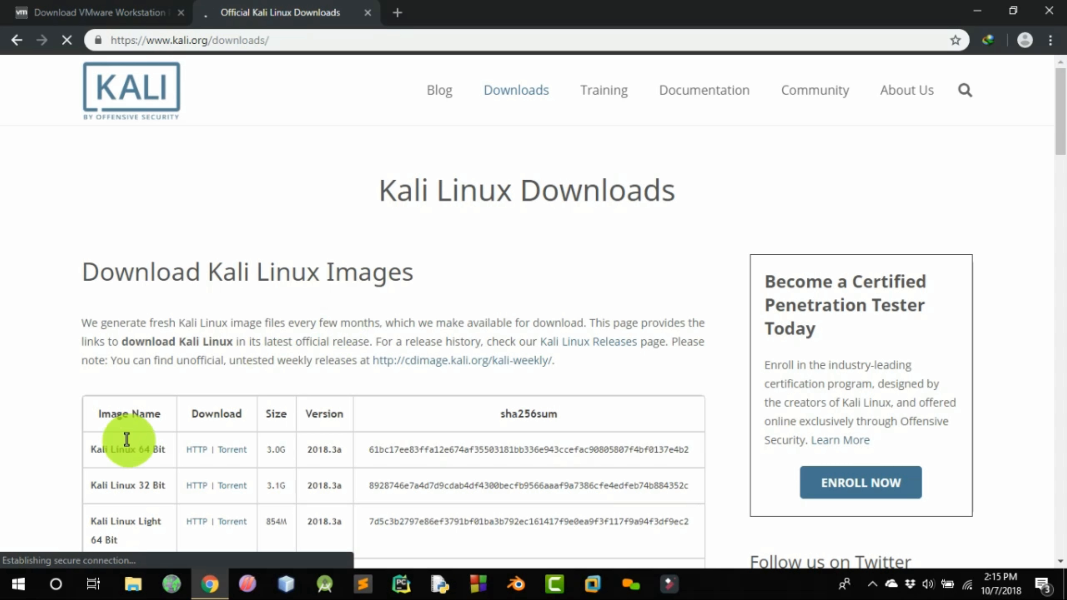
scroll(179, 417, down, 15)
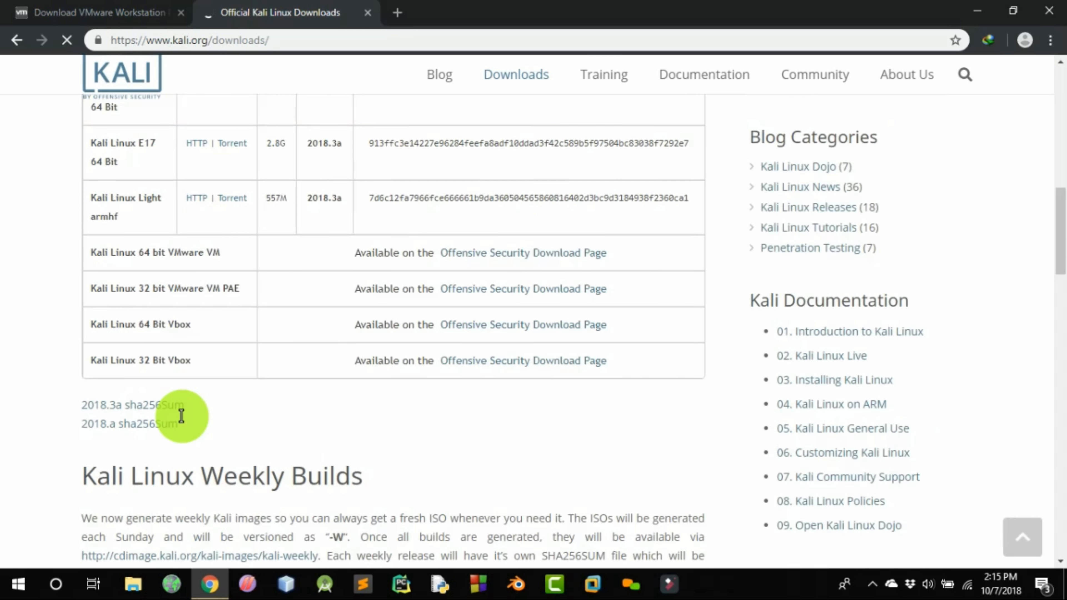
scroll(178, 416, up, 5)
scroll(171, 229, up, 4)
scroll(170, 230, up, 3)
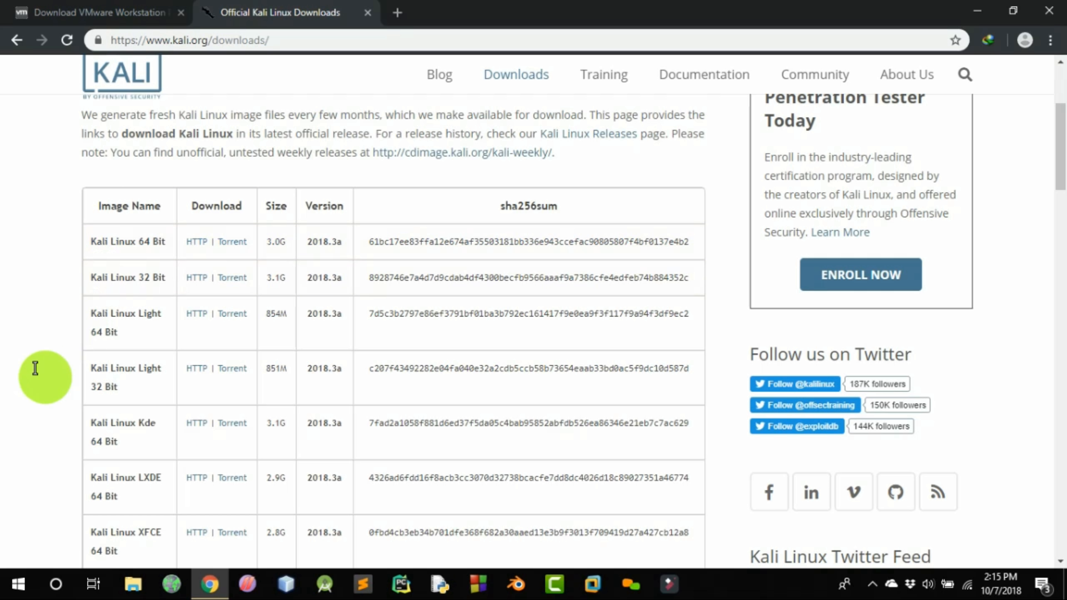
View the computer's system type and installed memory on the Control Panel's System page, and close the window
click(61, 593)
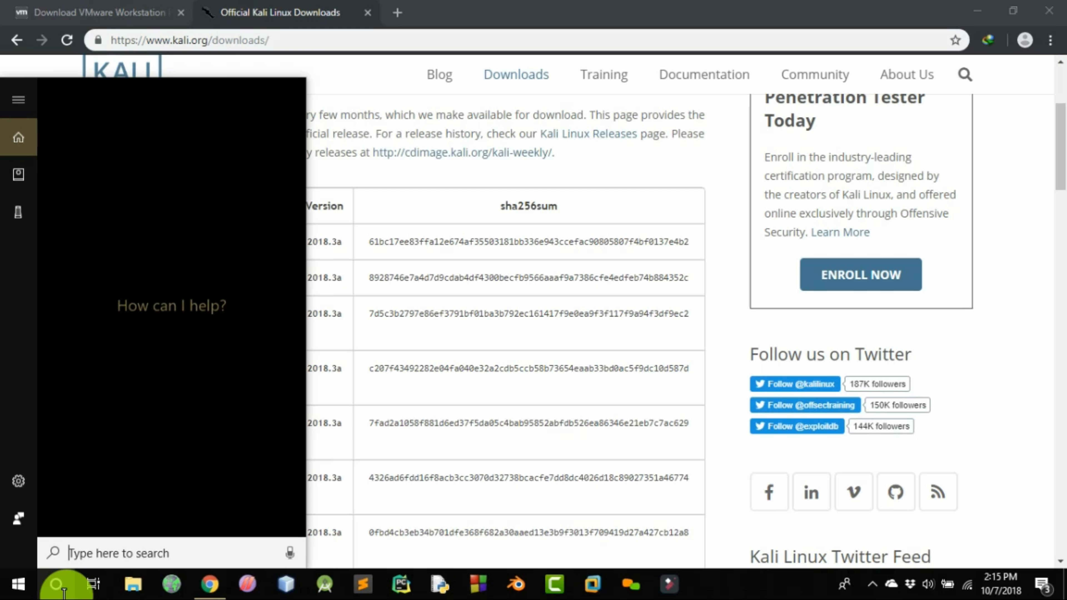
text(contr)
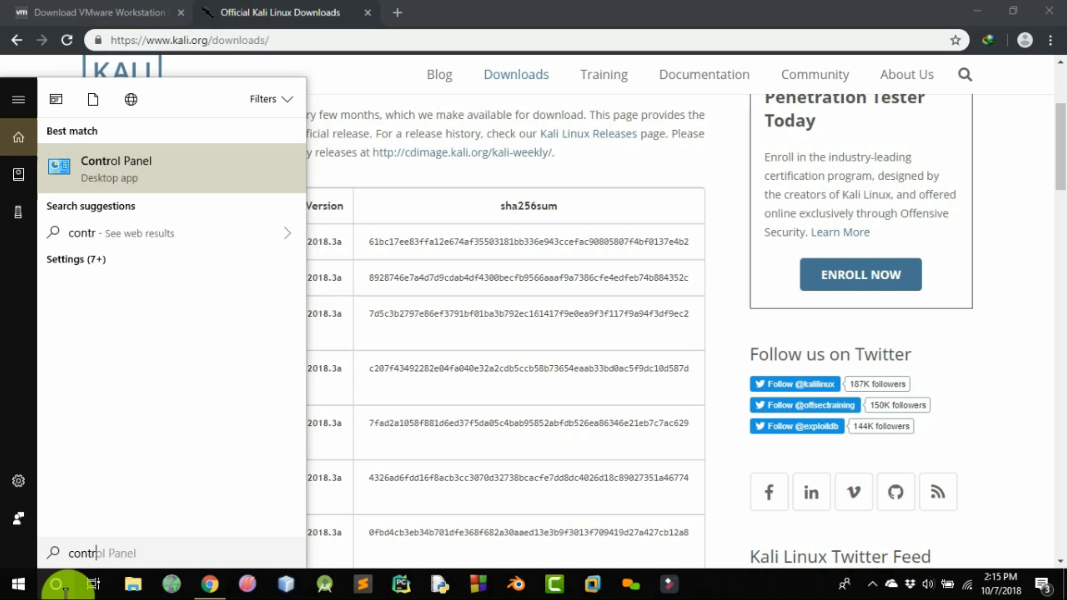
click(67, 592)
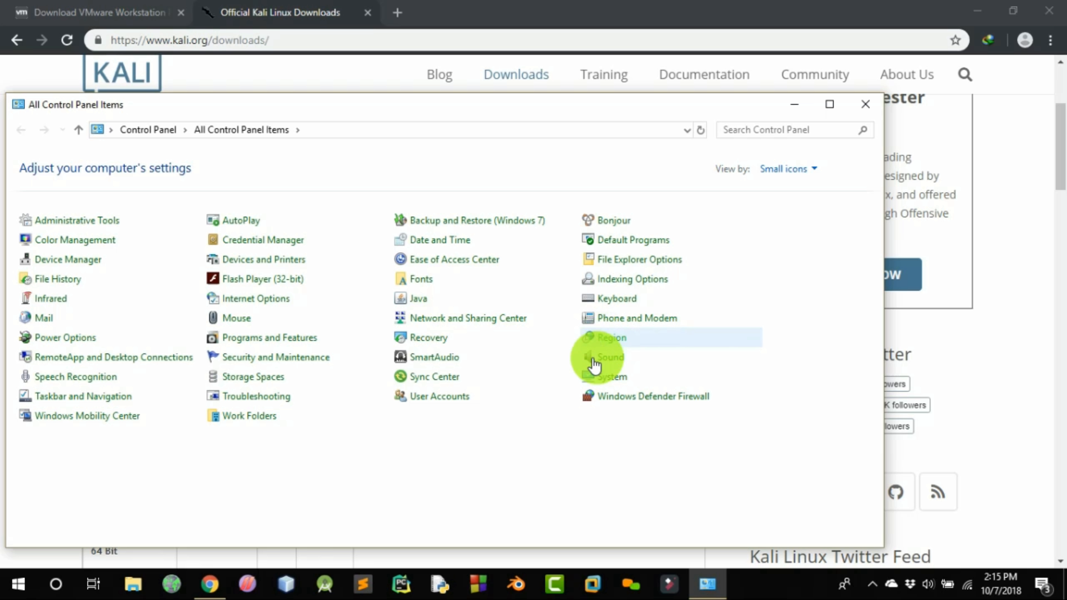
click(600, 384)
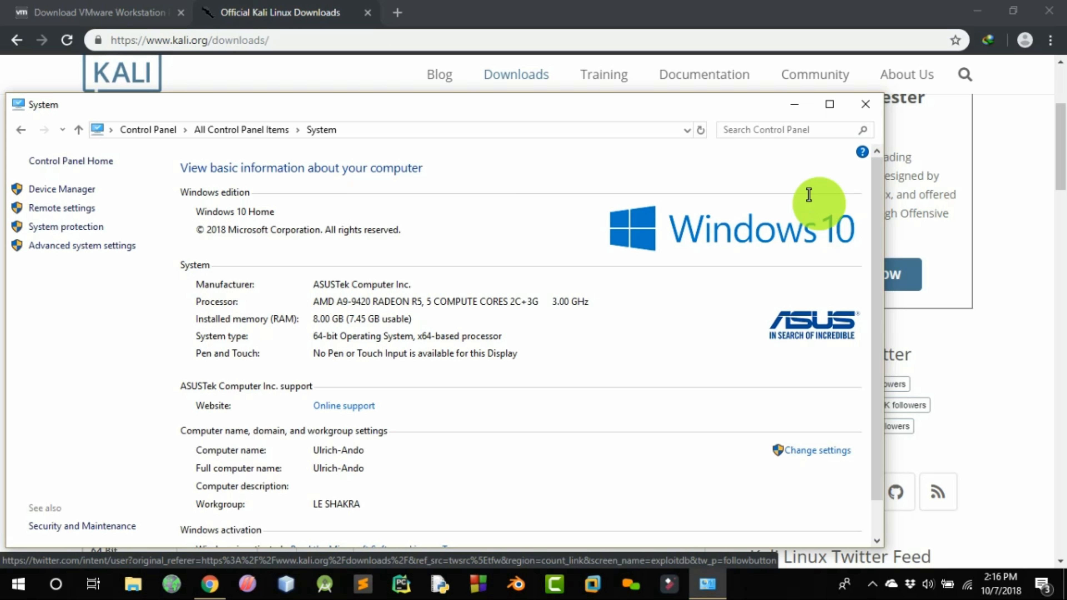
click(855, 106)
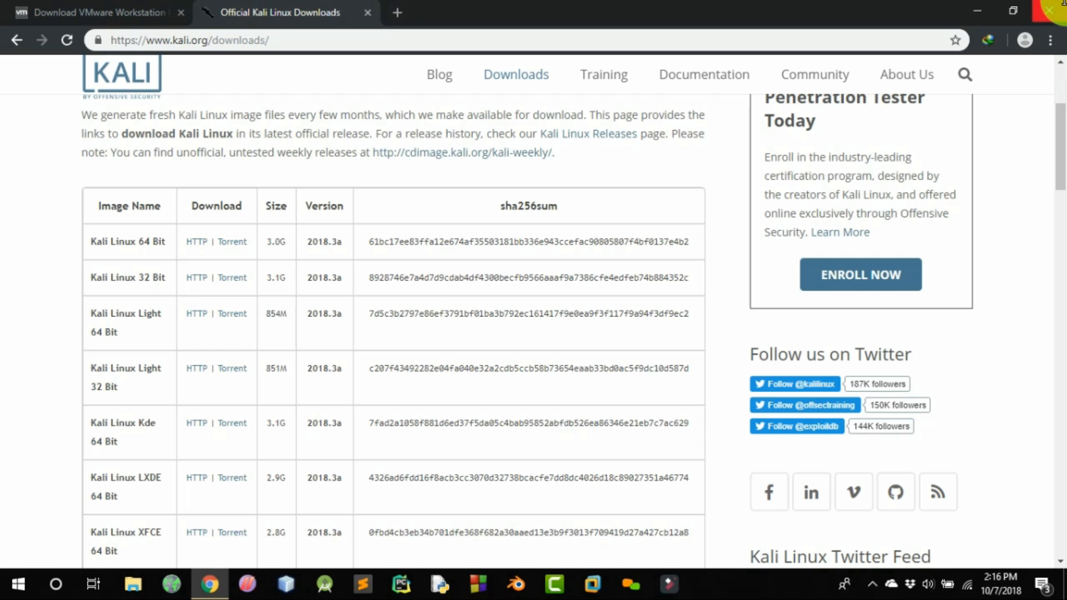
Close the browser, switch to VMware Workstation's Home page and close the open Hacker virtual machine there
click(1051, 9)
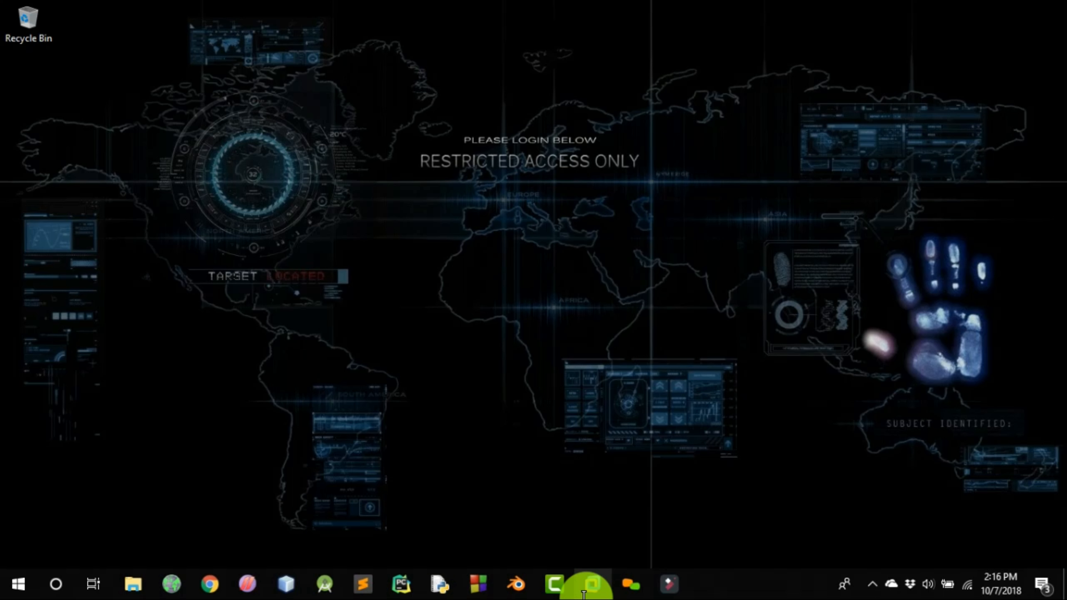
click(583, 593)
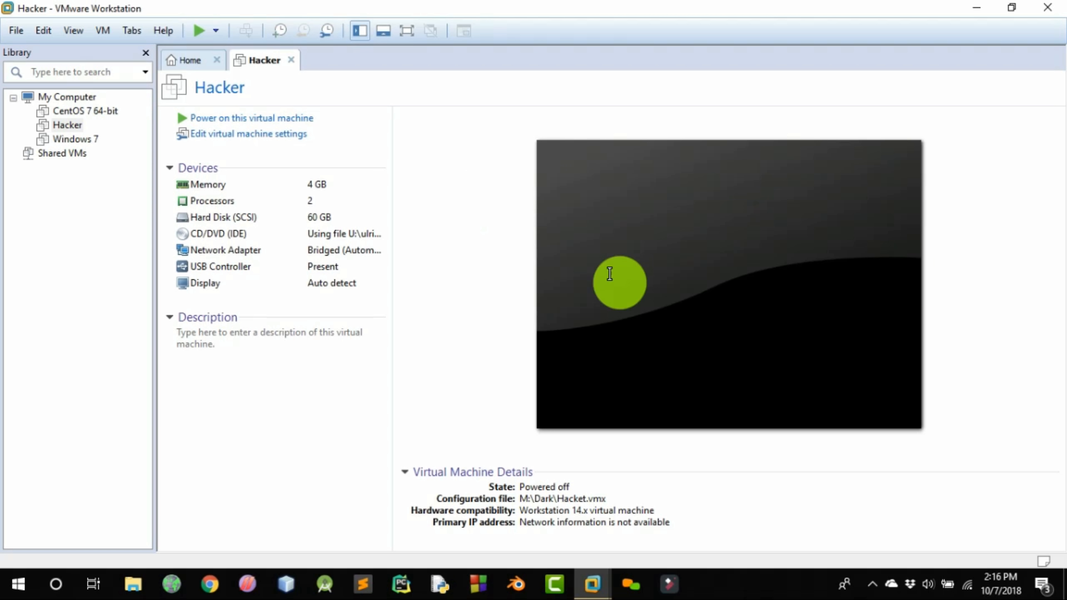
click(185, 61)
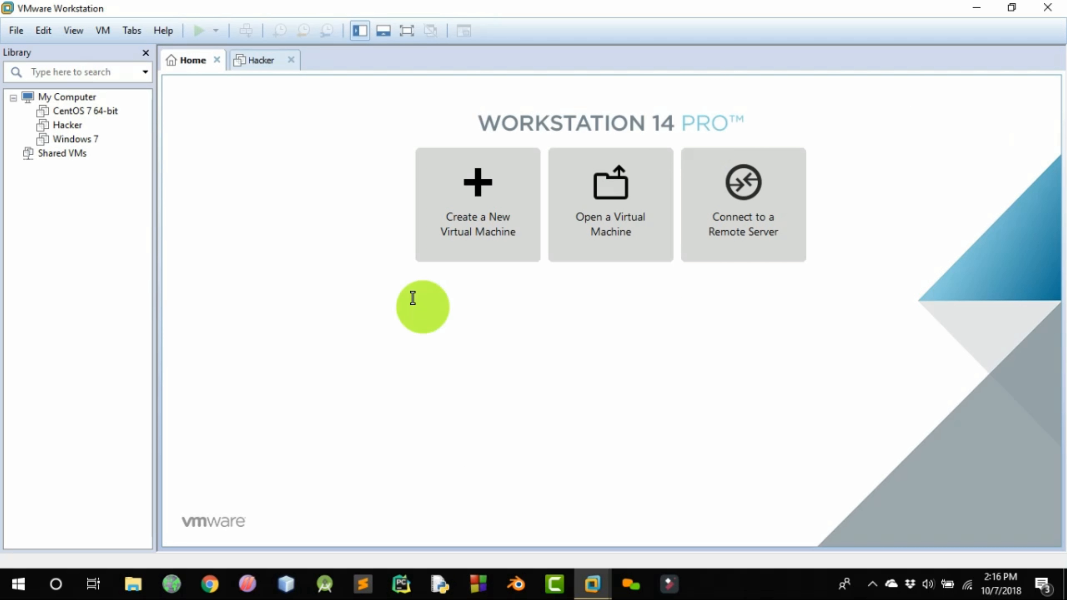
click(291, 60)
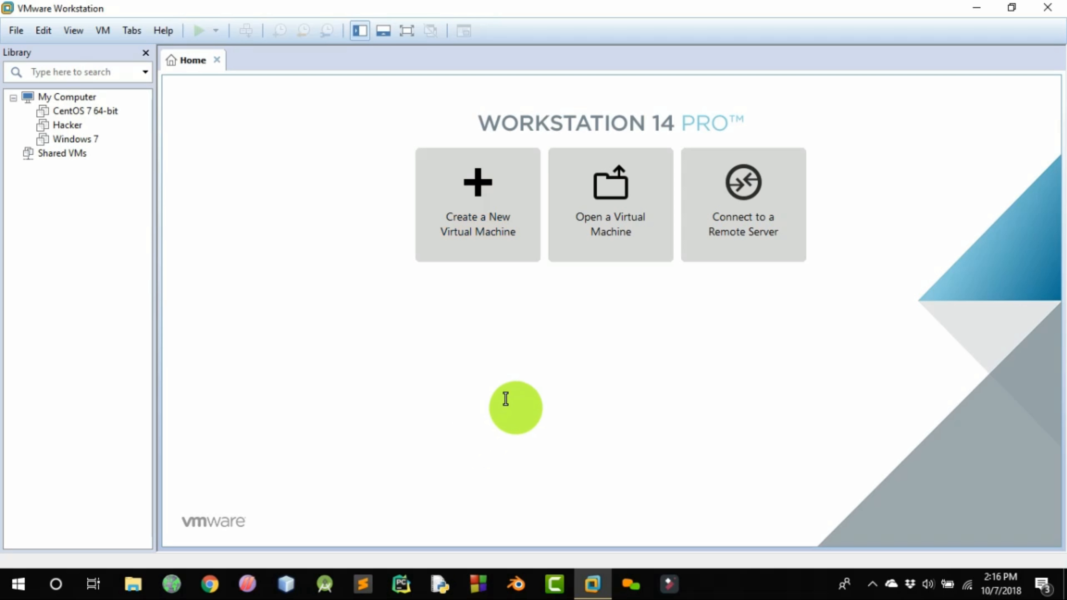
Start creating a new virtual machine with the Typical configuration, leaving the operating system installation for later
click(503, 250)
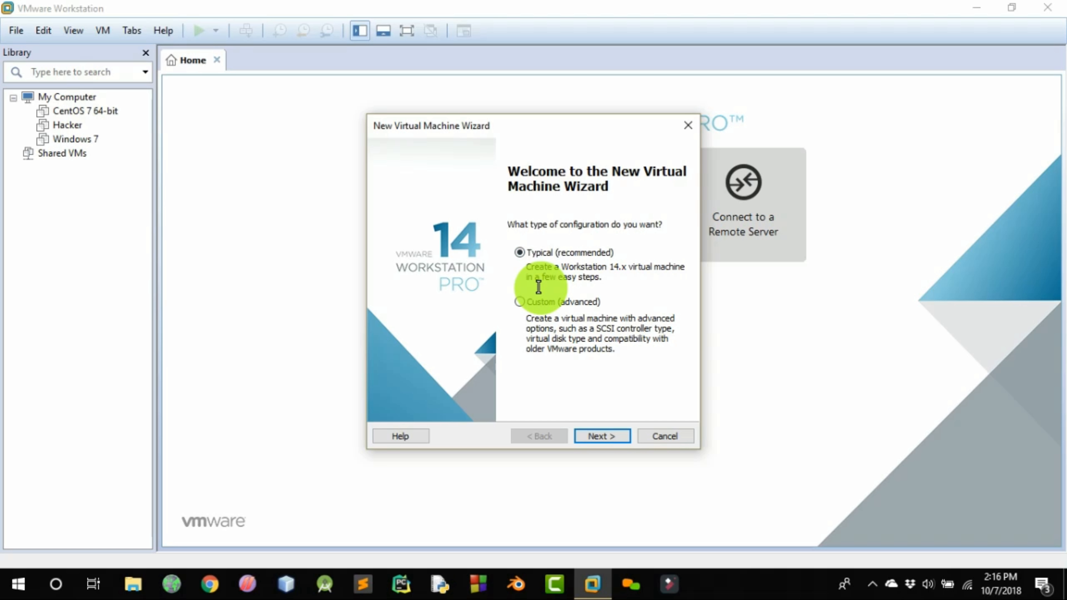
click(603, 435)
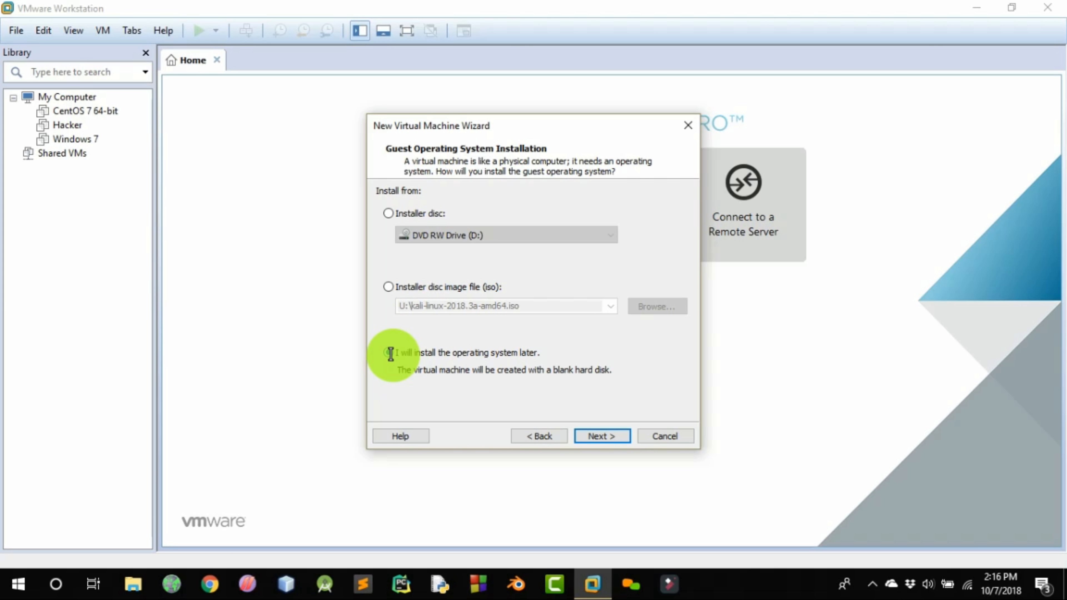
click(604, 436)
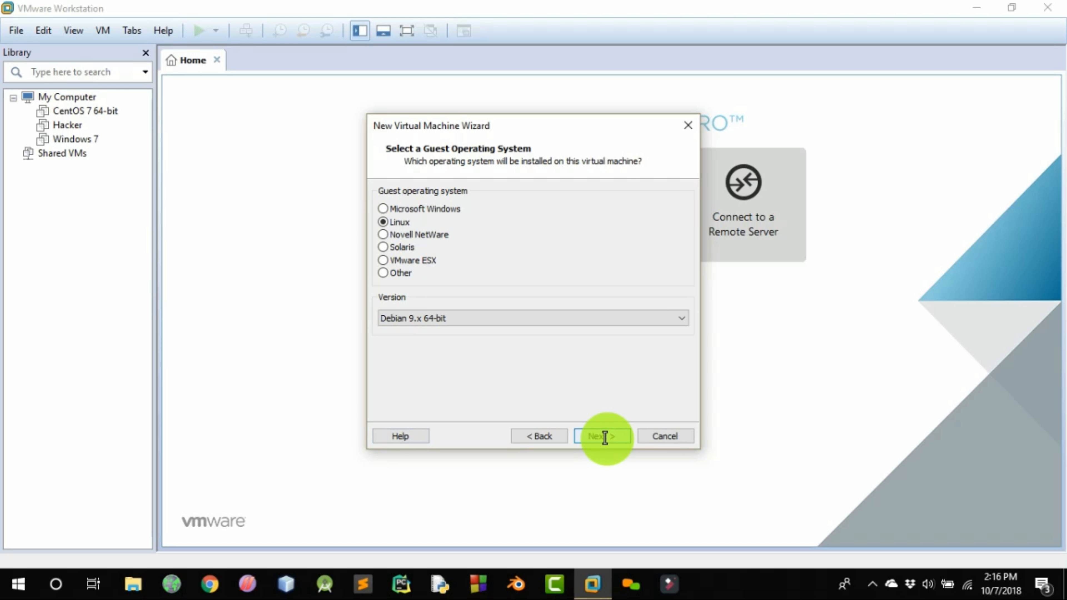
Choose Debian 9.x 64-bit as the Linux version of the guest operating system
click(482, 319)
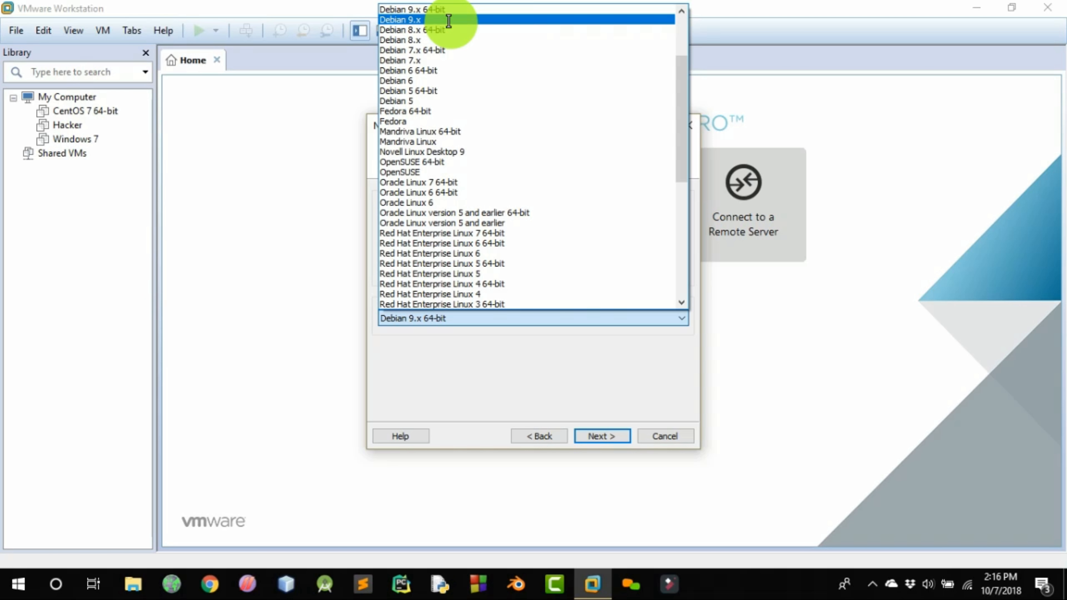
click(456, 8)
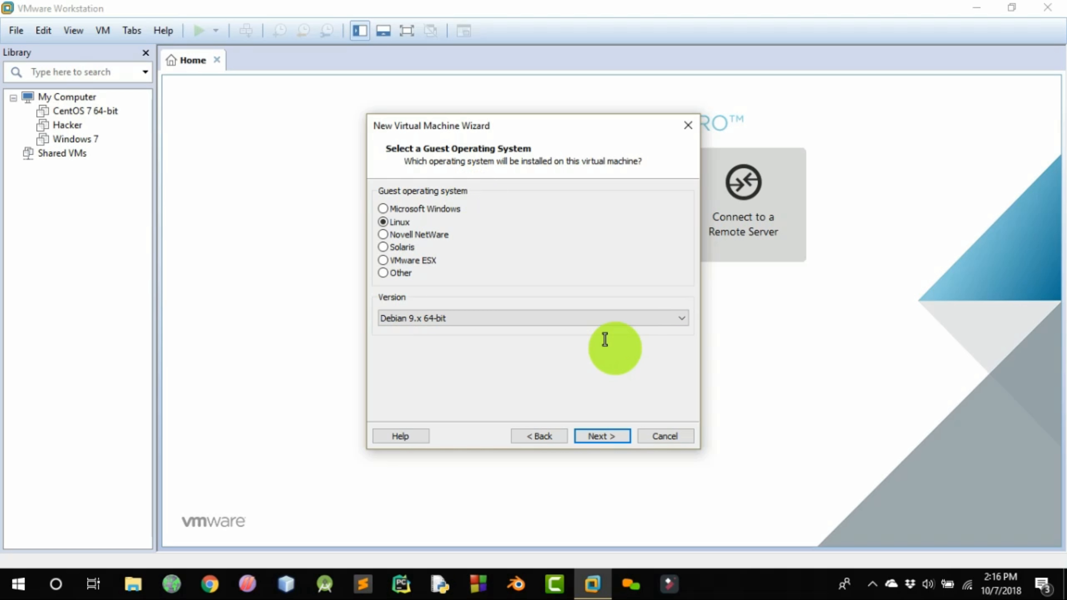
click(620, 438)
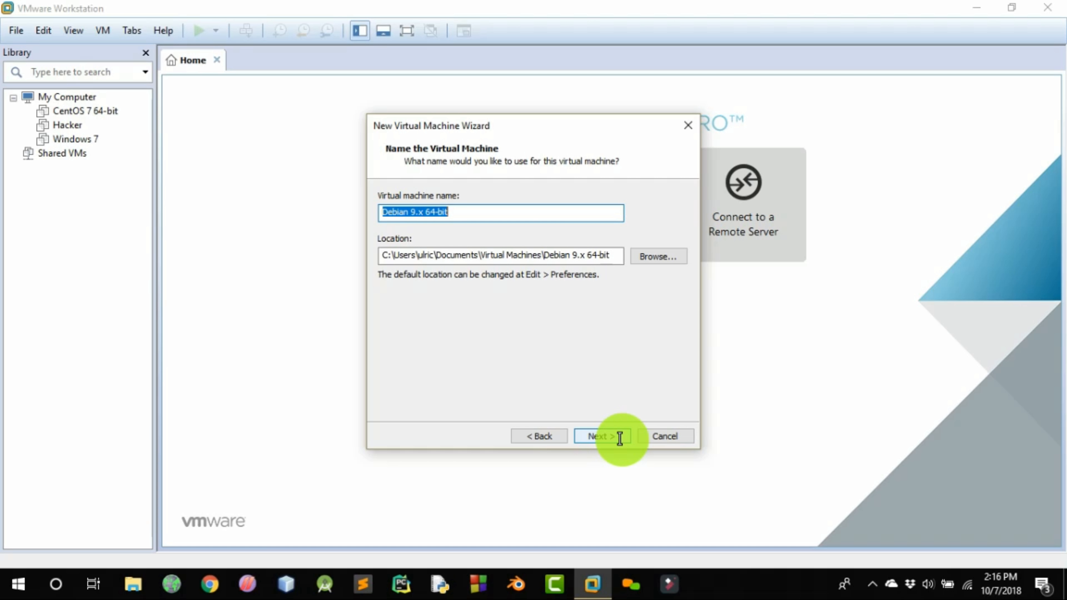
Name the virtual machine kali linux and store it in a new folder named kali linux on the Penetration (M:) drive
text(kali linux)
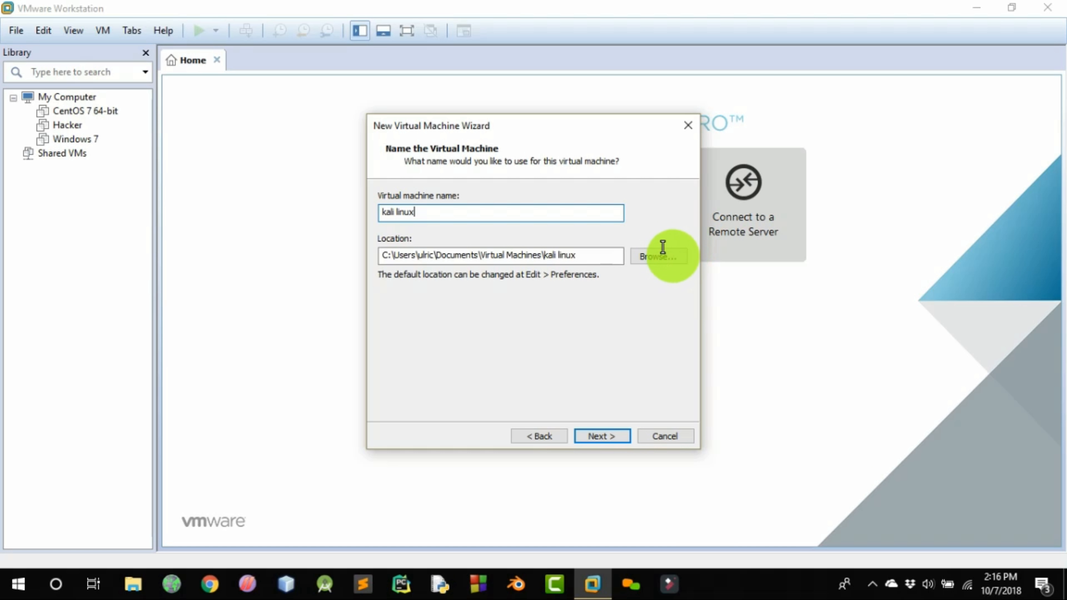
click(660, 254)
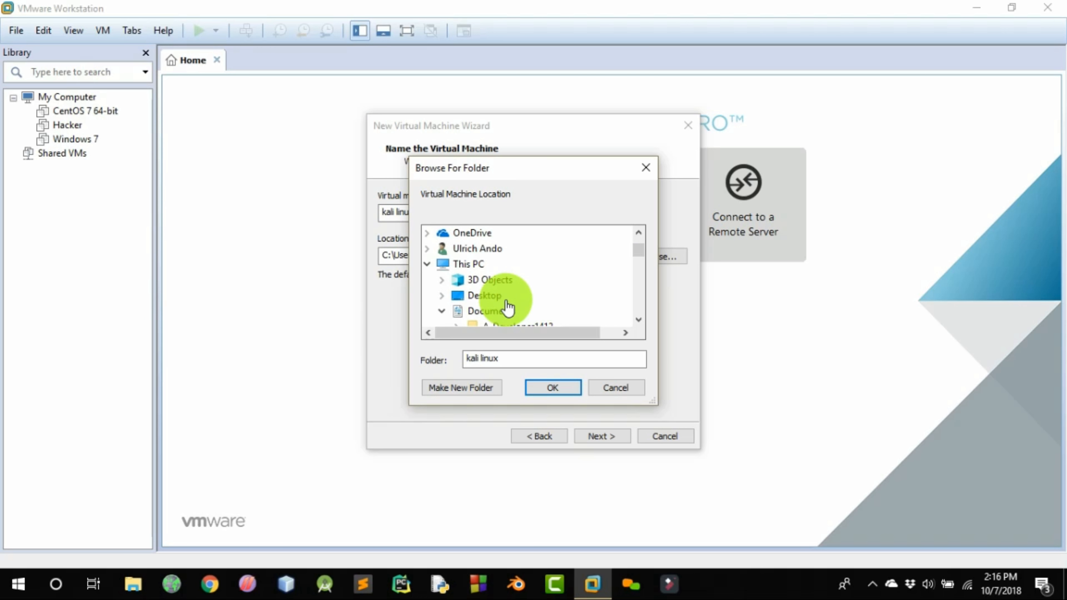
scroll(514, 301, down, 12)
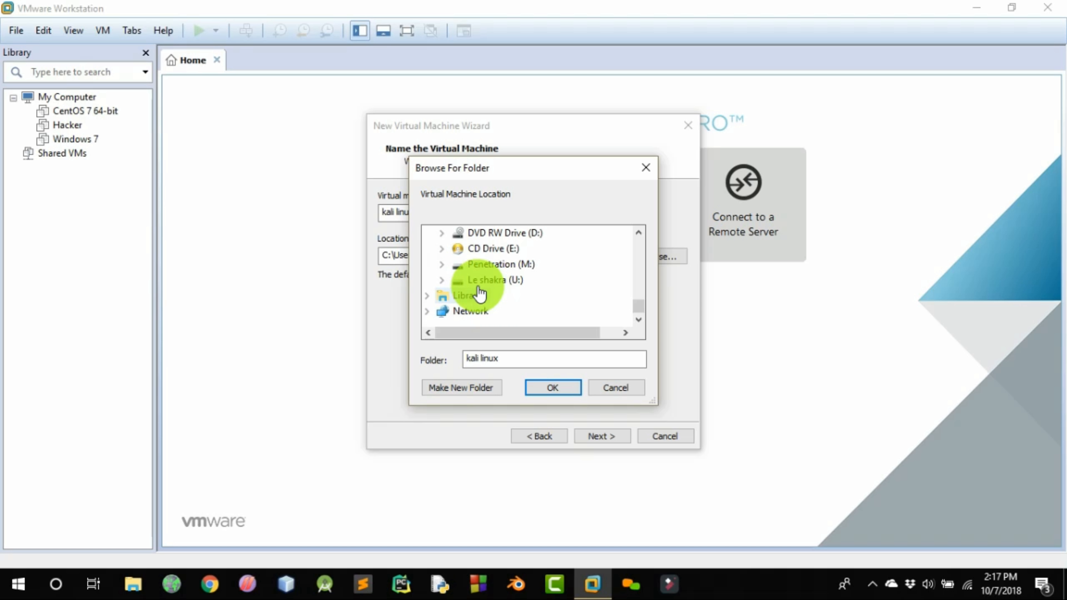
click(441, 264)
click(486, 266)
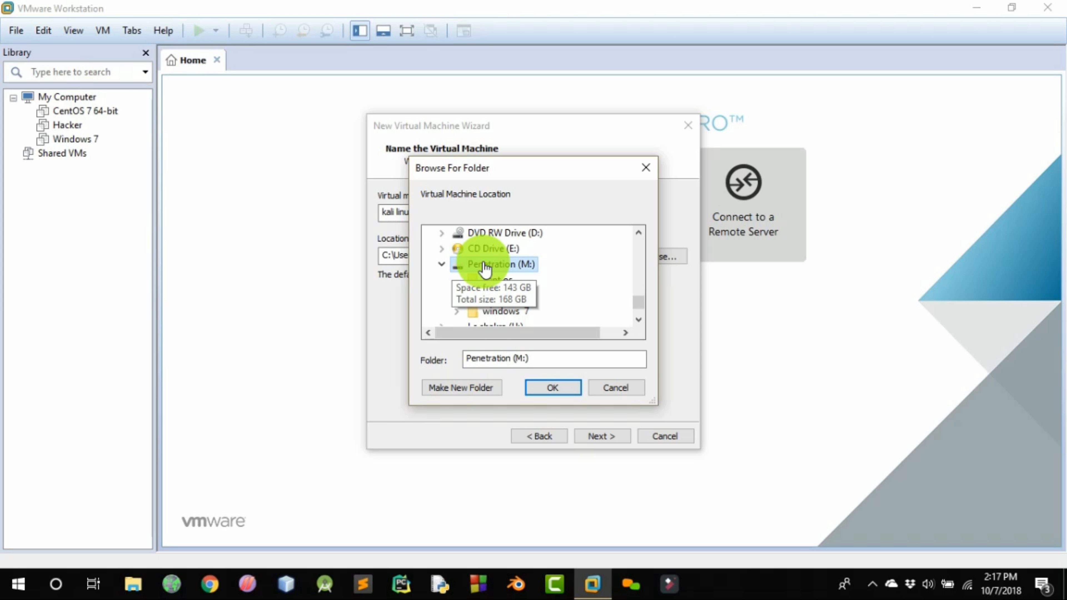
click(470, 387)
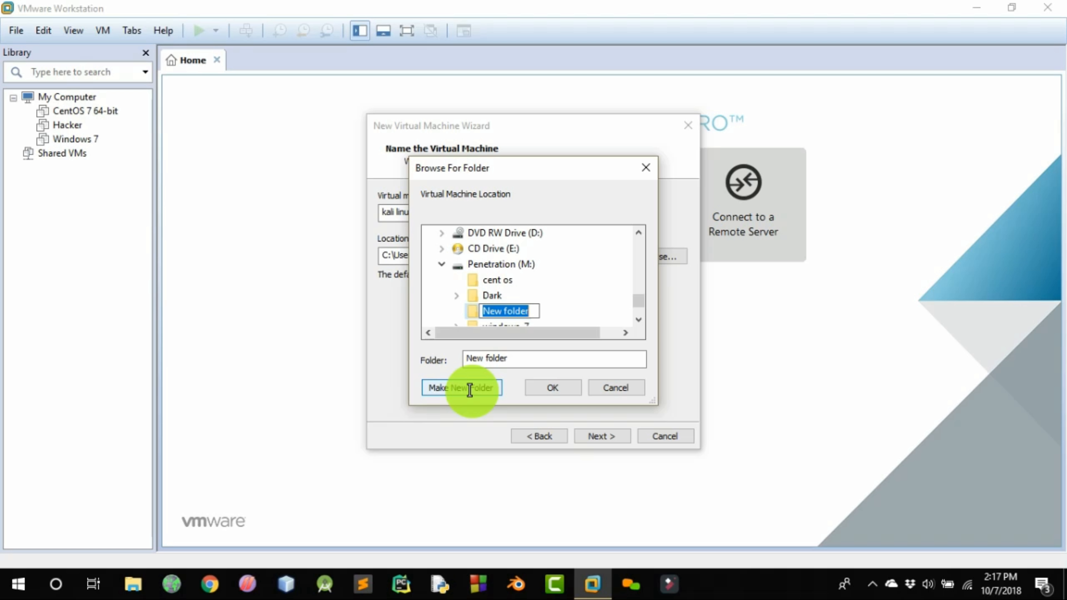
text(kali linux)
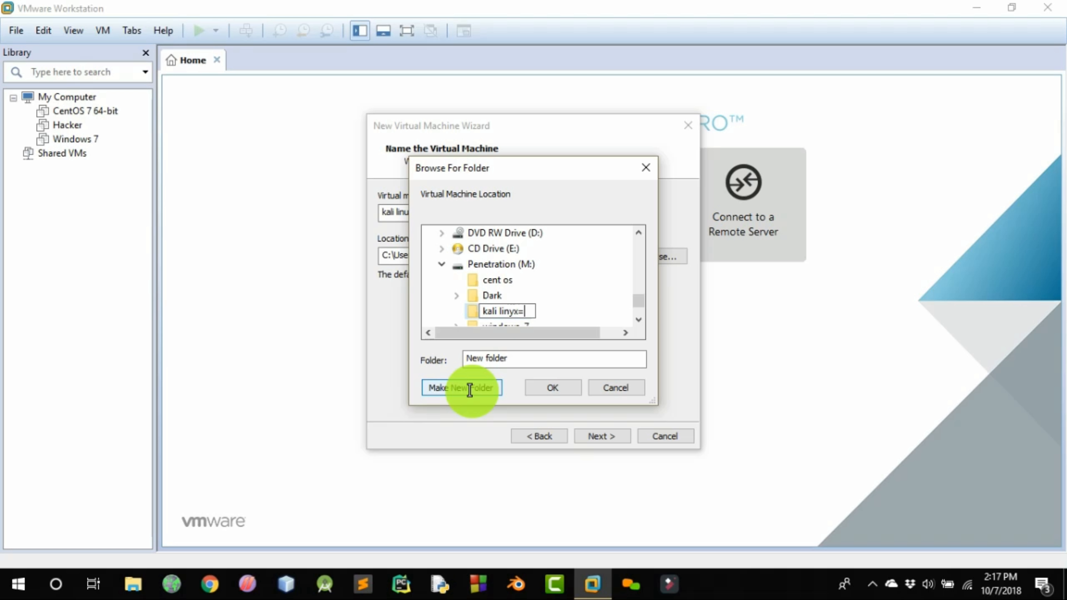
click(469, 387)
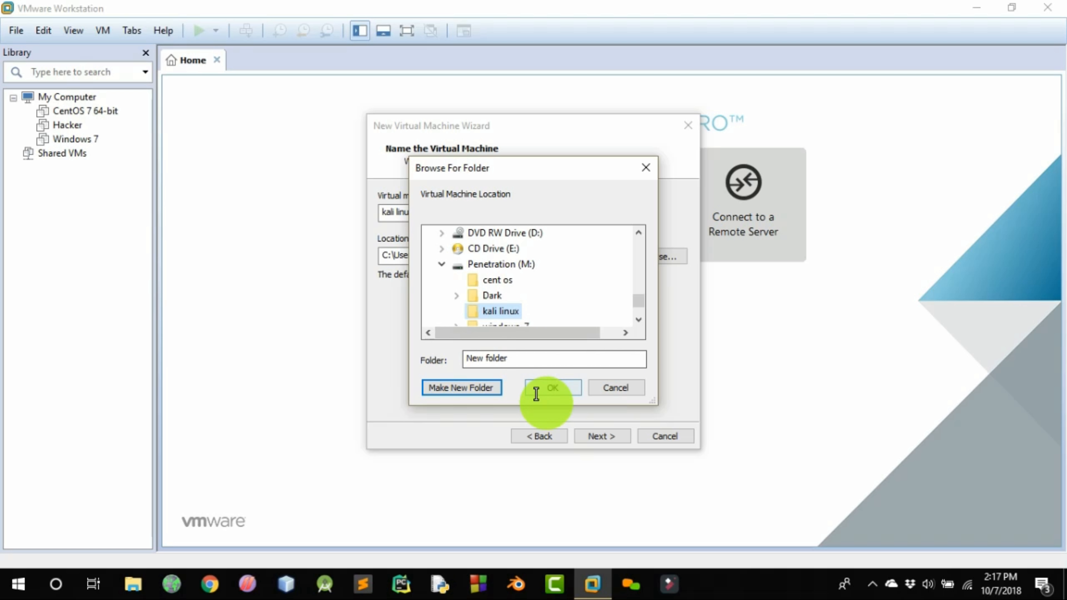
click(548, 388)
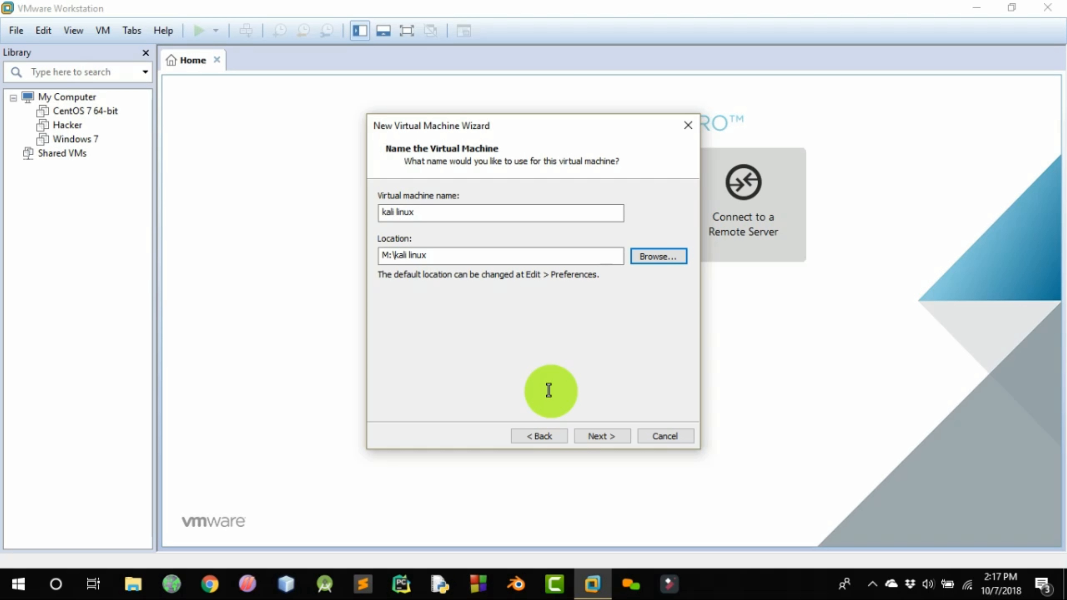
click(665, 259)
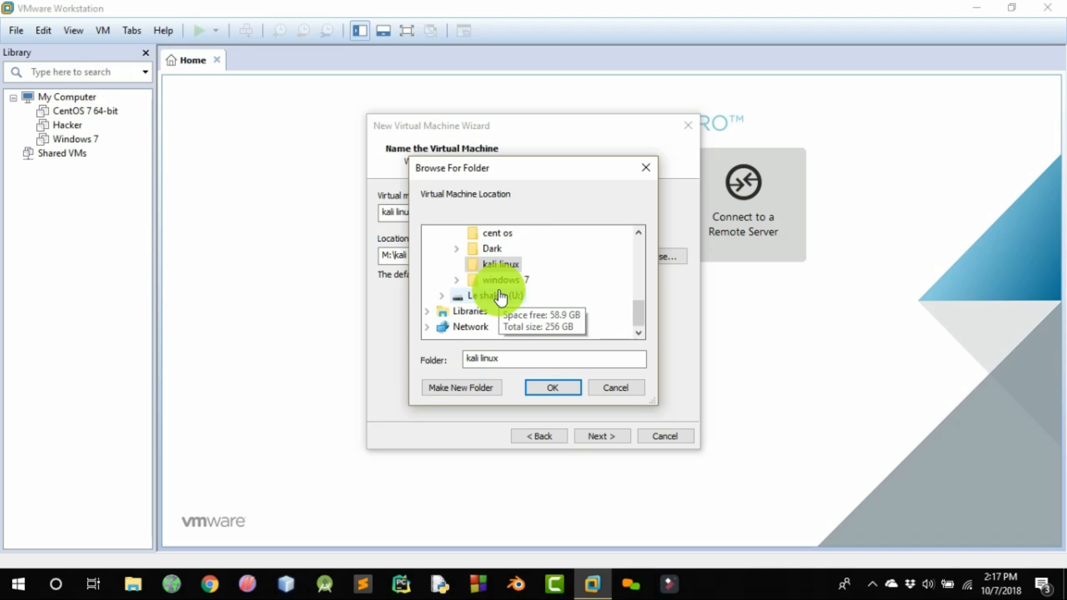
click(553, 387)
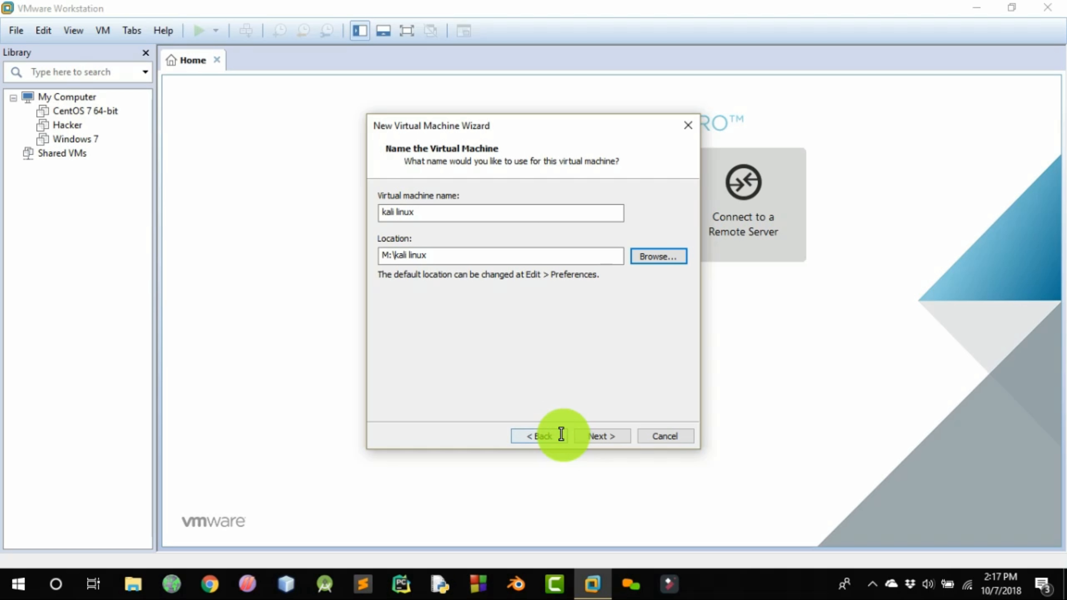
click(583, 436)
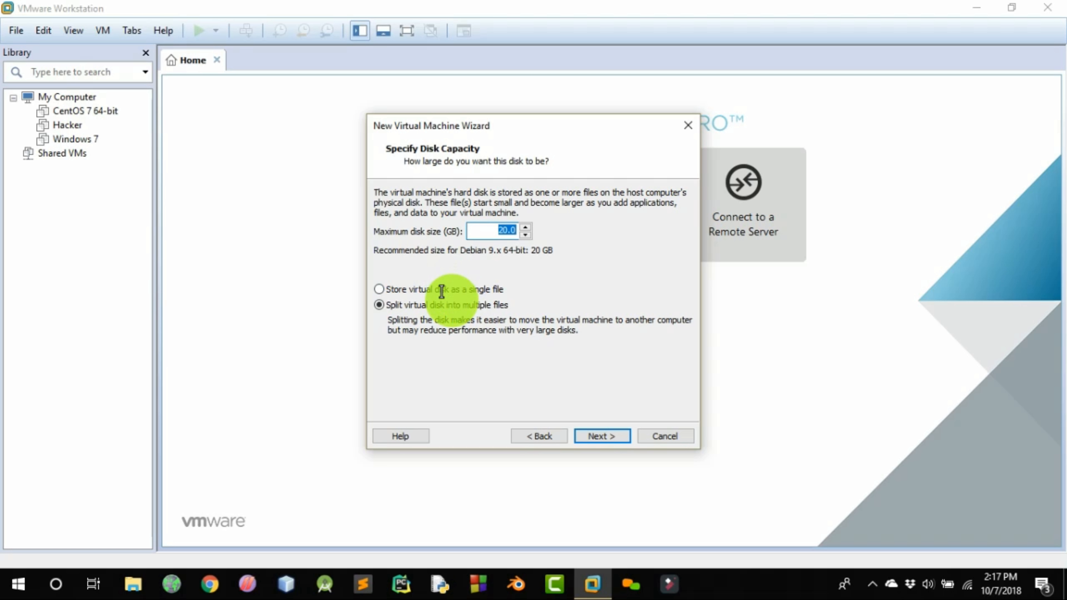
Set the maximum disk size to 25 GB and store the virtual disk as a single file
click(442, 290)
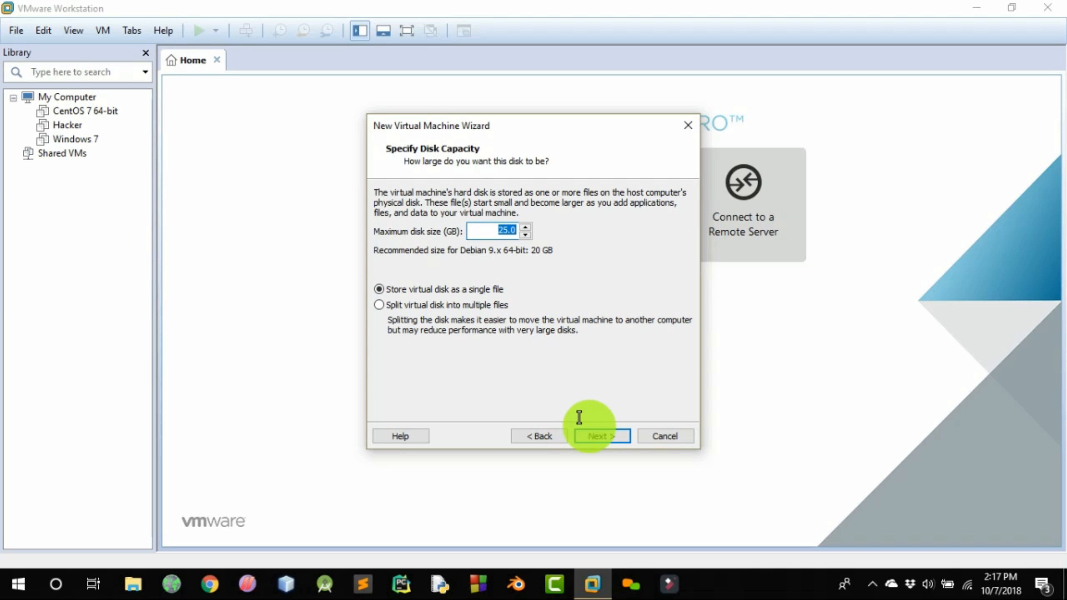
click(591, 433)
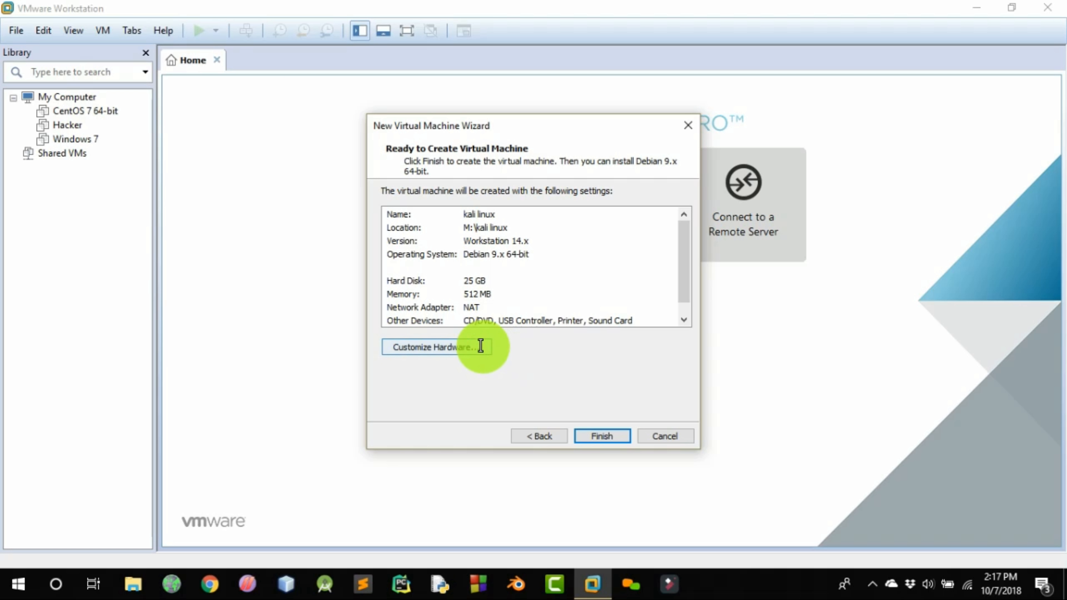
Customize the virtual machine's hardware with 2 GB of memory and 2 processors
click(479, 346)
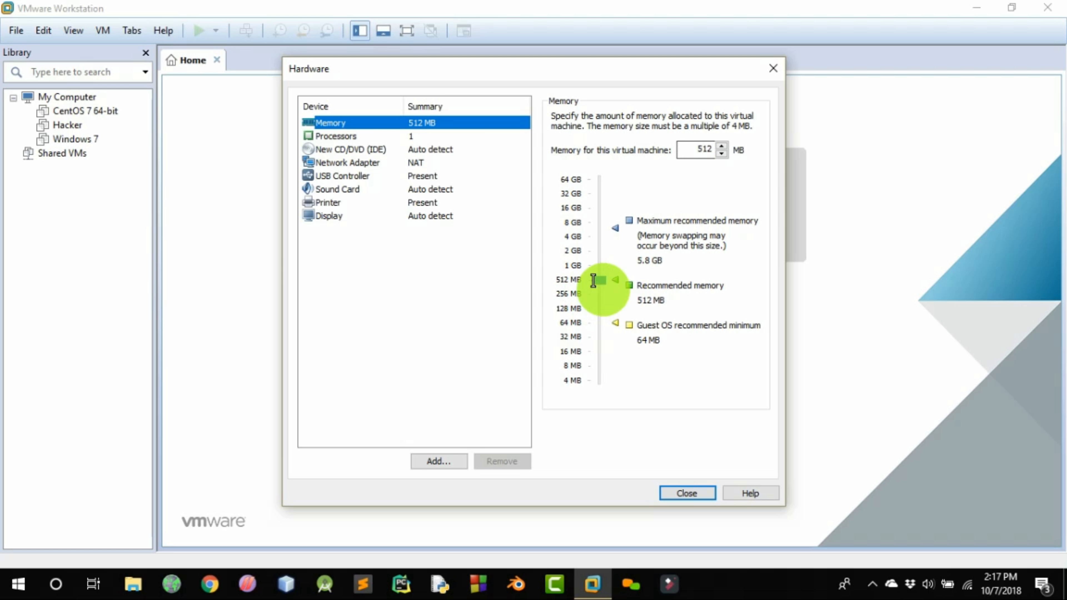
drag(594, 280, 602, 241)
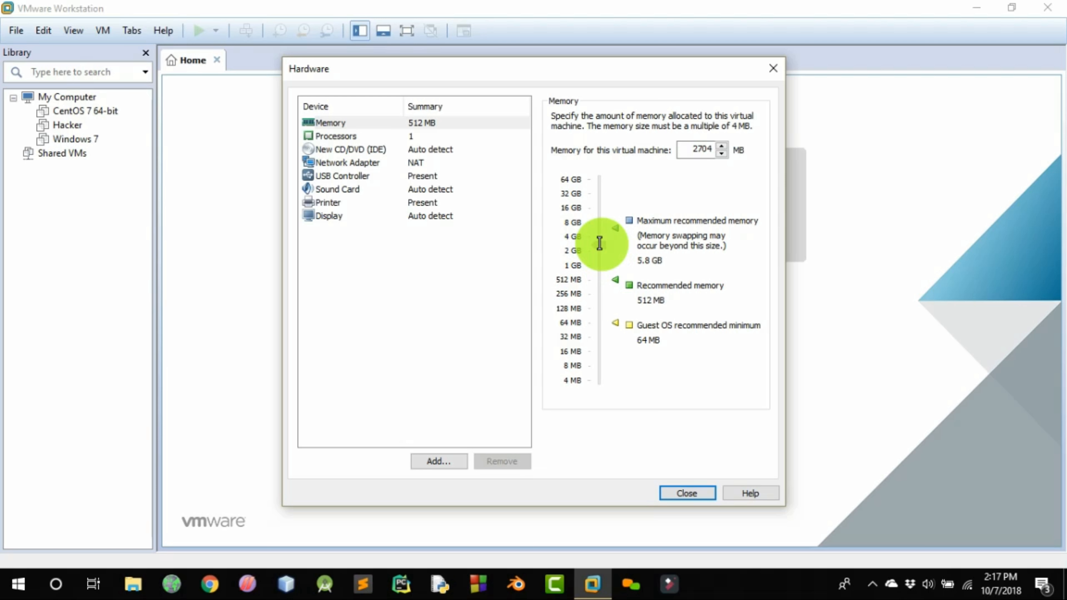
click(572, 251)
click(336, 136)
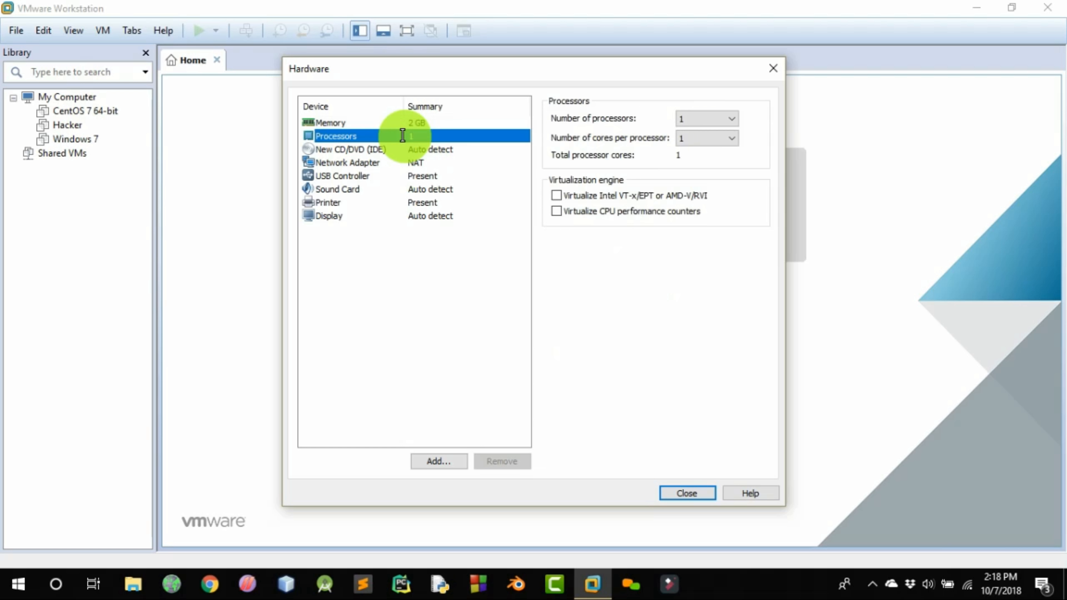
click(703, 124)
click(700, 143)
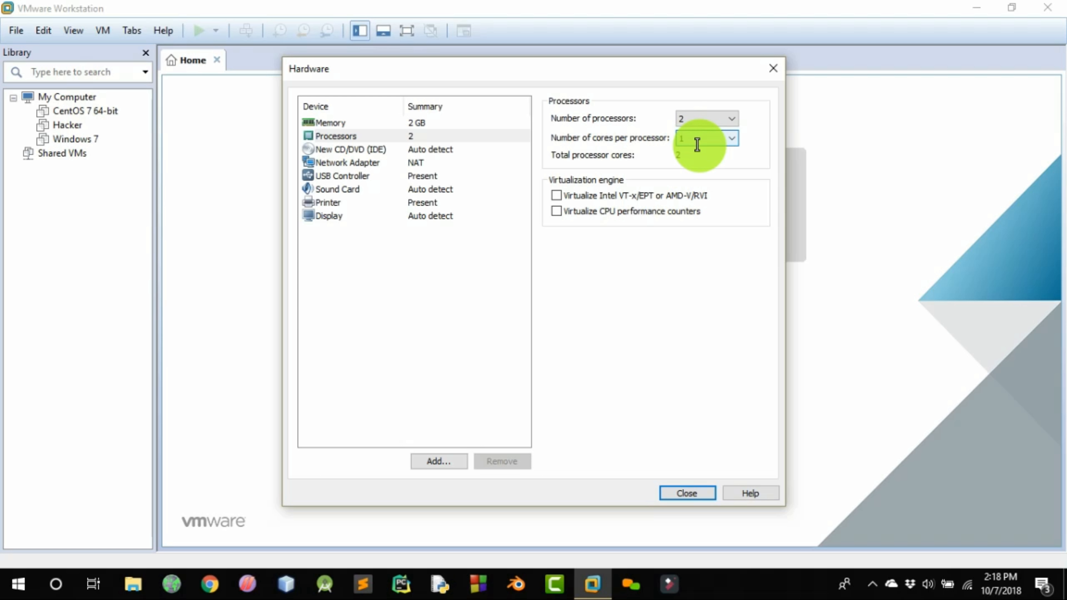
Connect the CD/DVD drive to the ISO image kali-linux-2018.3a-amd64 from the Le shakra (U:) drive
click(401, 148)
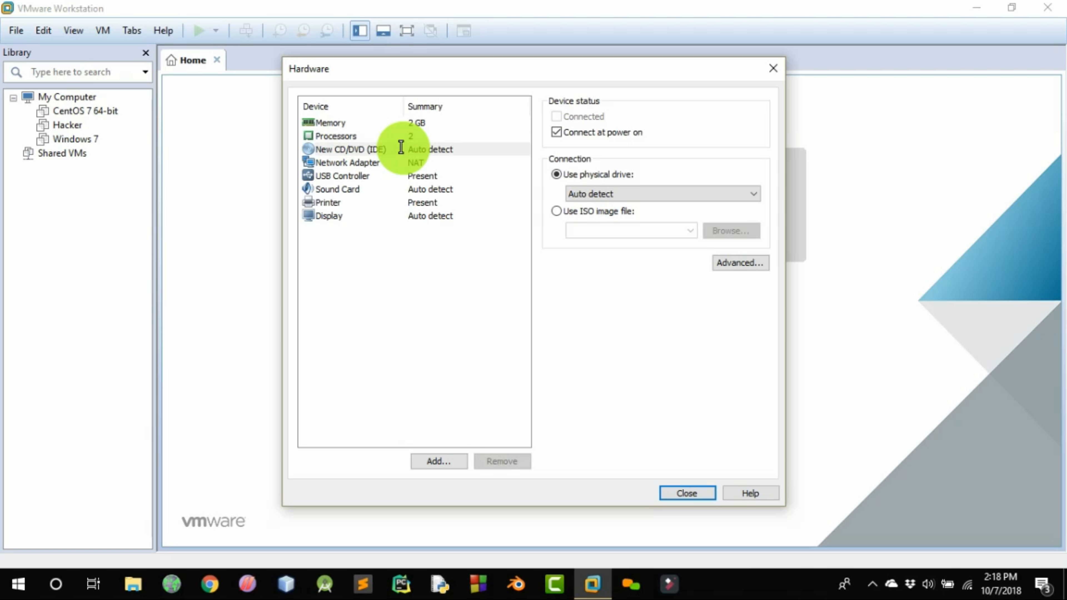
click(560, 212)
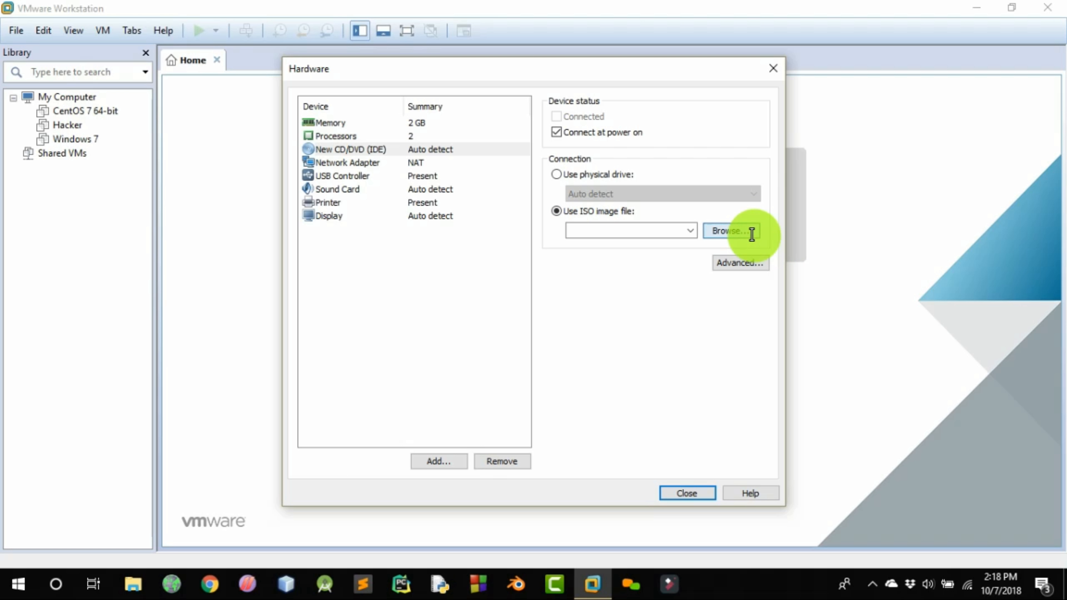
click(752, 233)
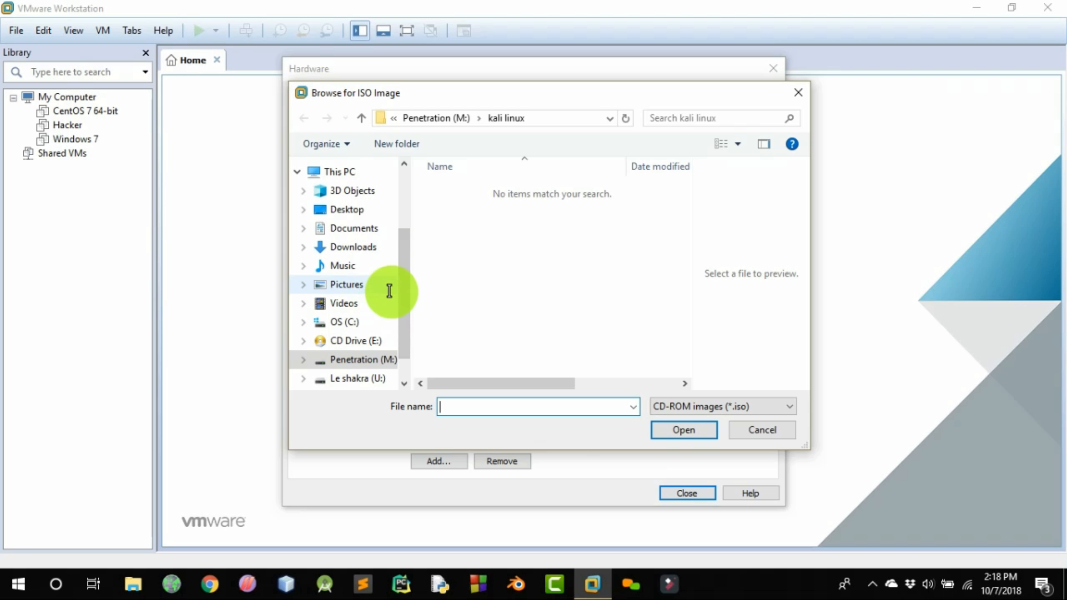
scroll(402, 295, down, 1)
click(357, 335)
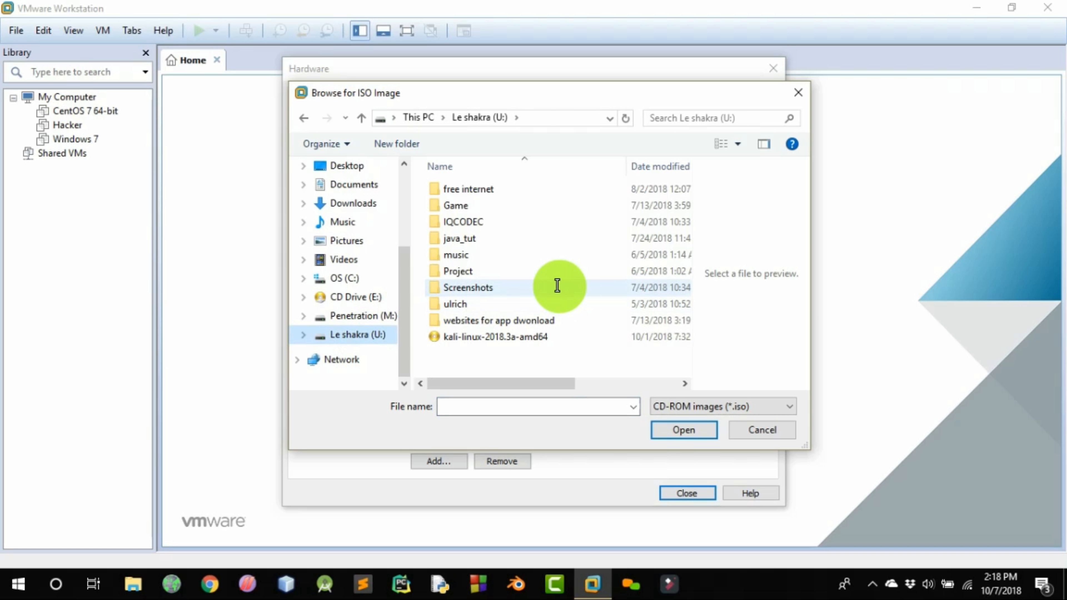
click(491, 334)
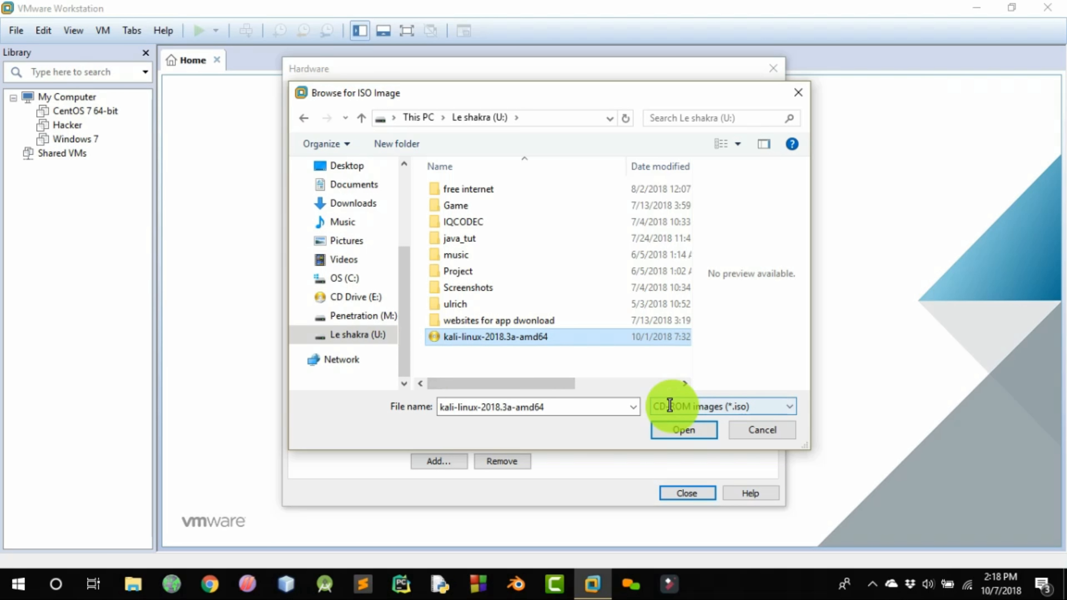
click(671, 431)
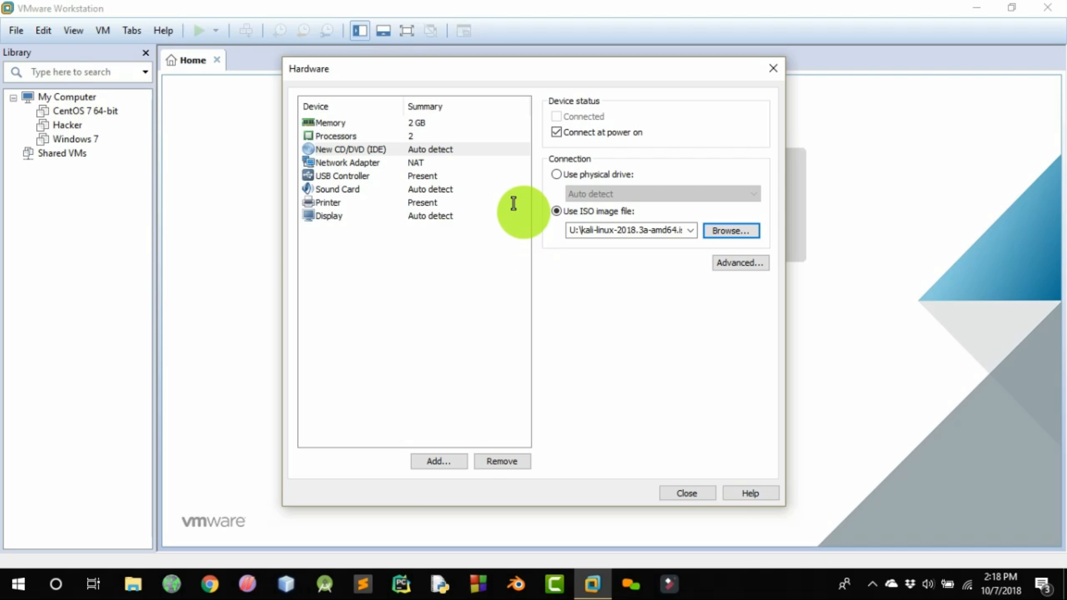
Remove the USB controller, sound card and printer from the hardware, and finish creating the virtual machine
click(360, 163)
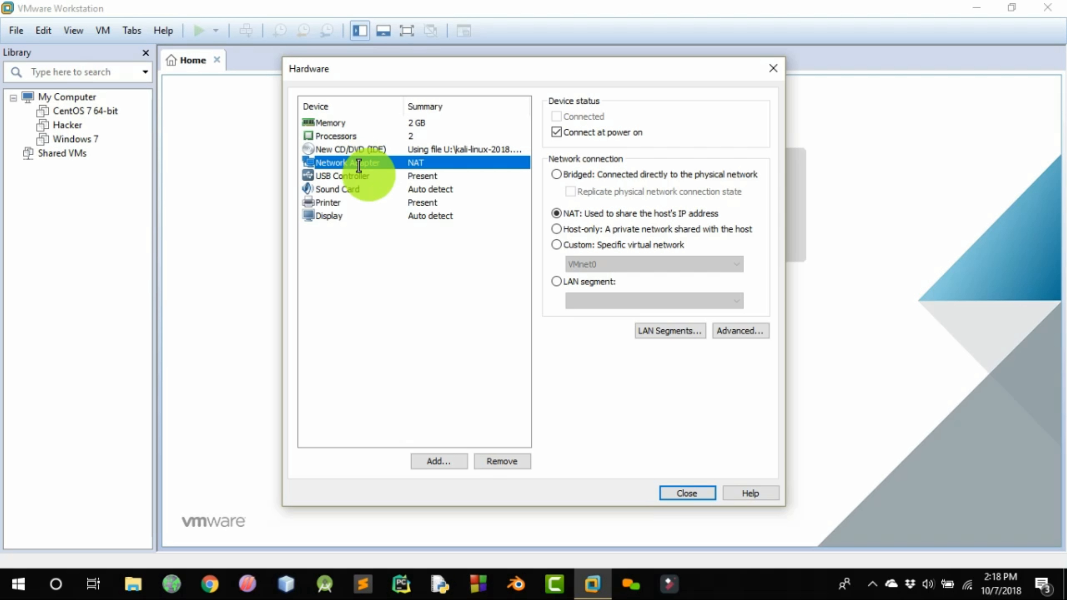
click(351, 175)
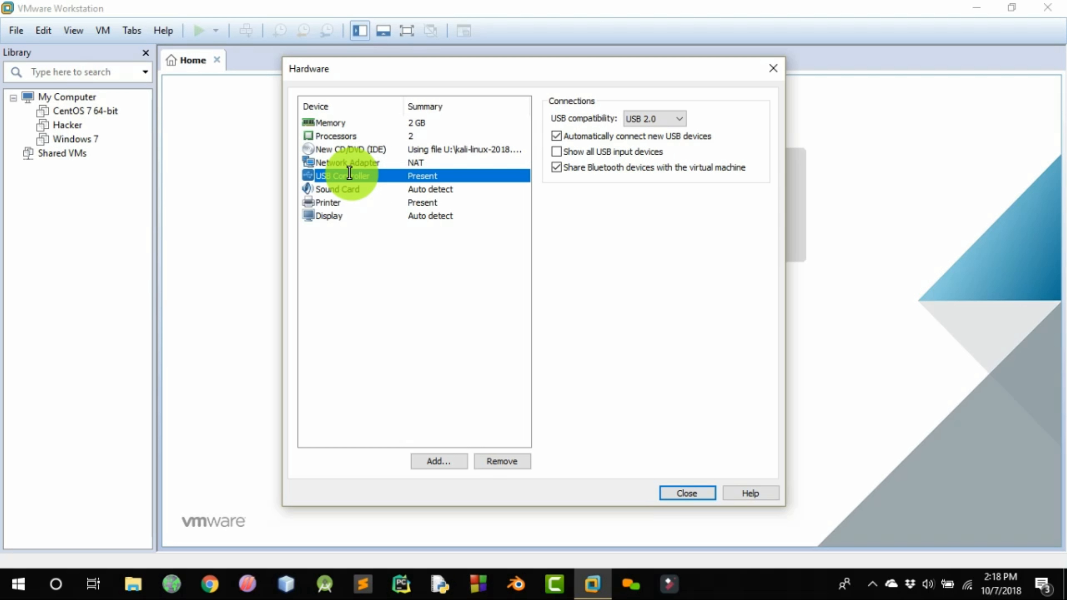
click(490, 462)
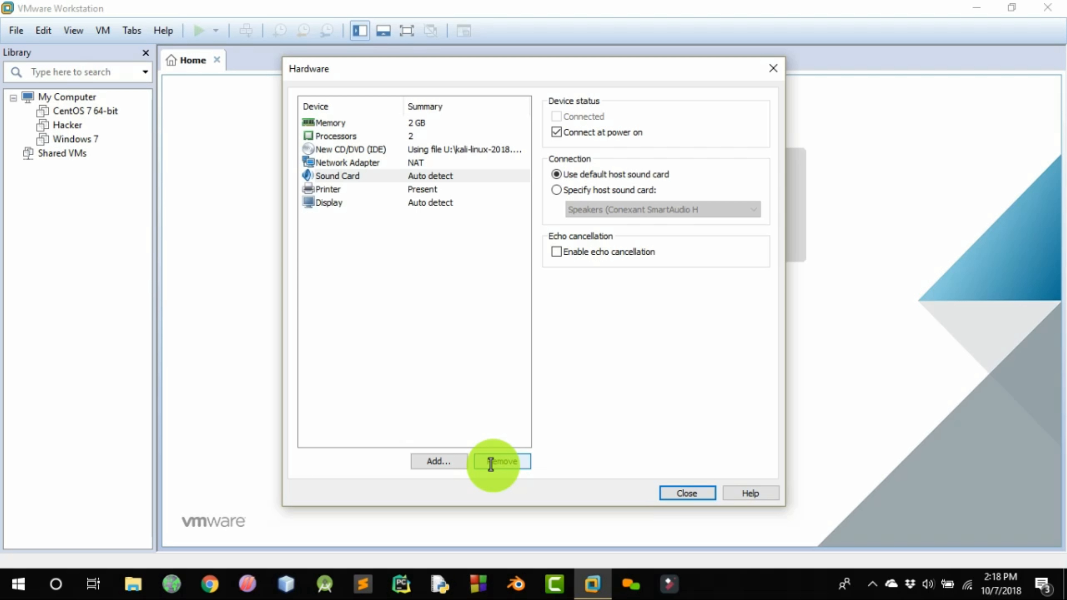
click(490, 462)
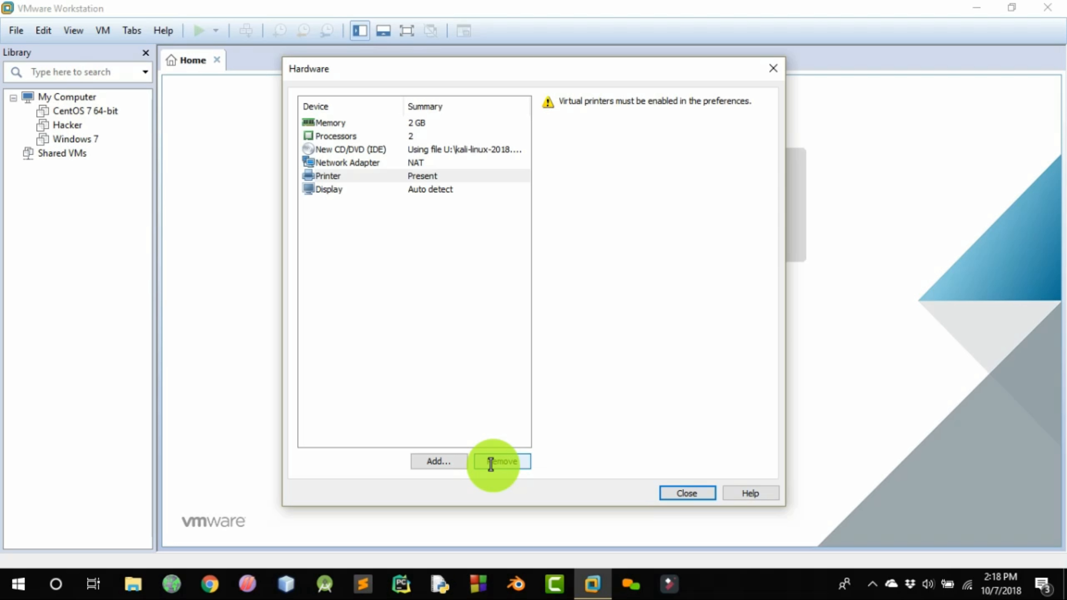
click(491, 462)
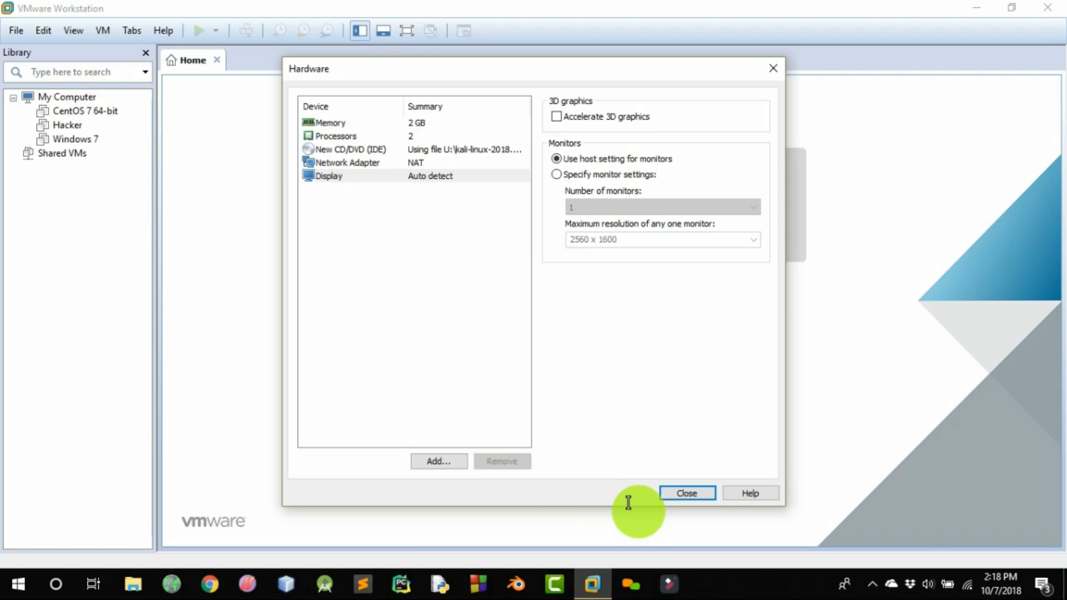
click(658, 492)
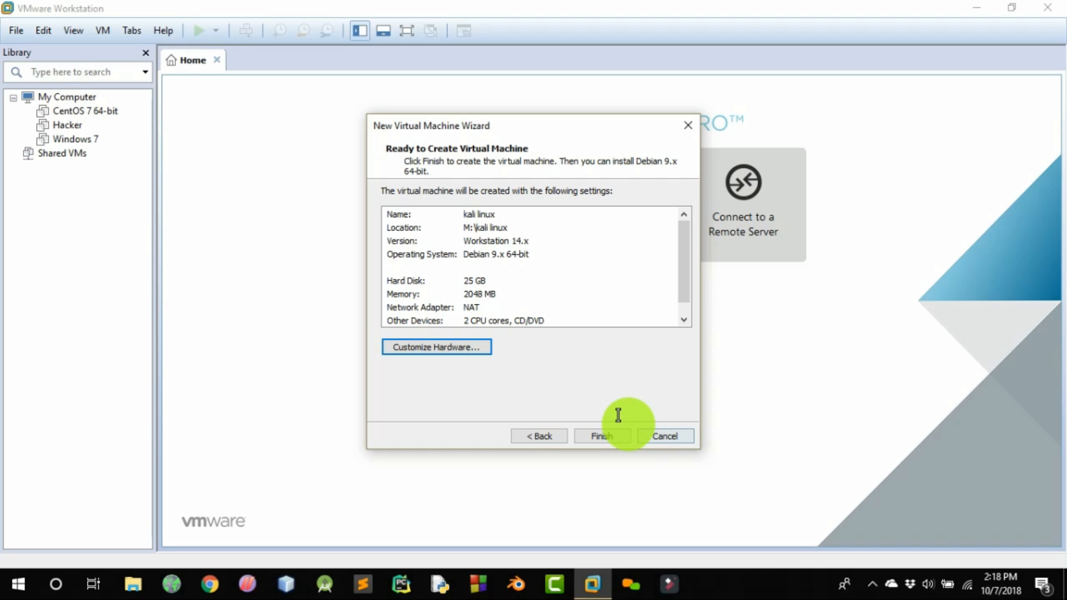
click(596, 436)
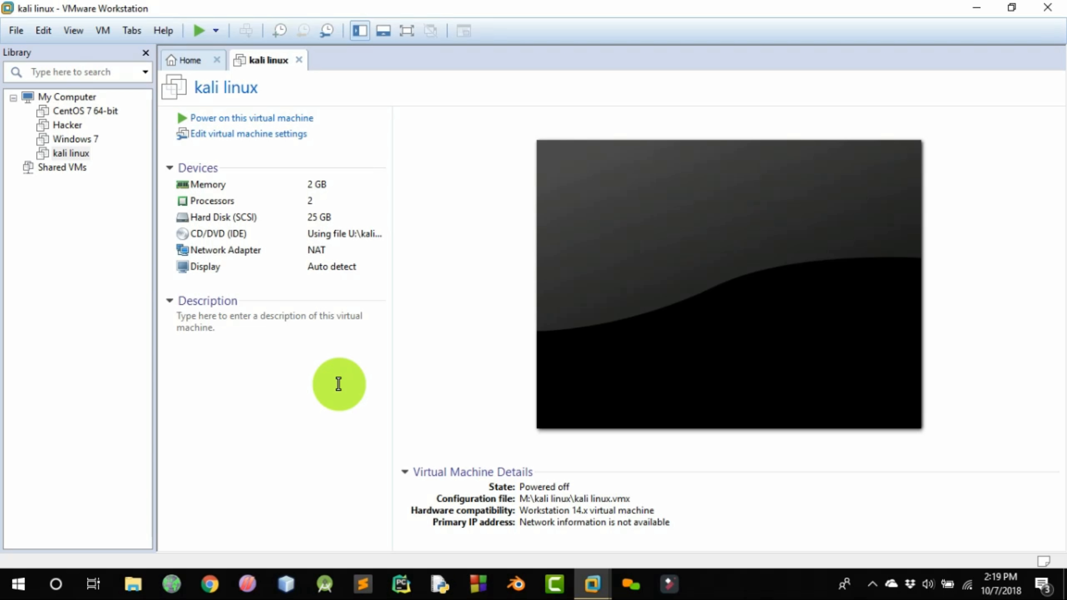
Power on the kali linux virtual machine and start the Graphical install from the Kali boot menu
click(249, 122)
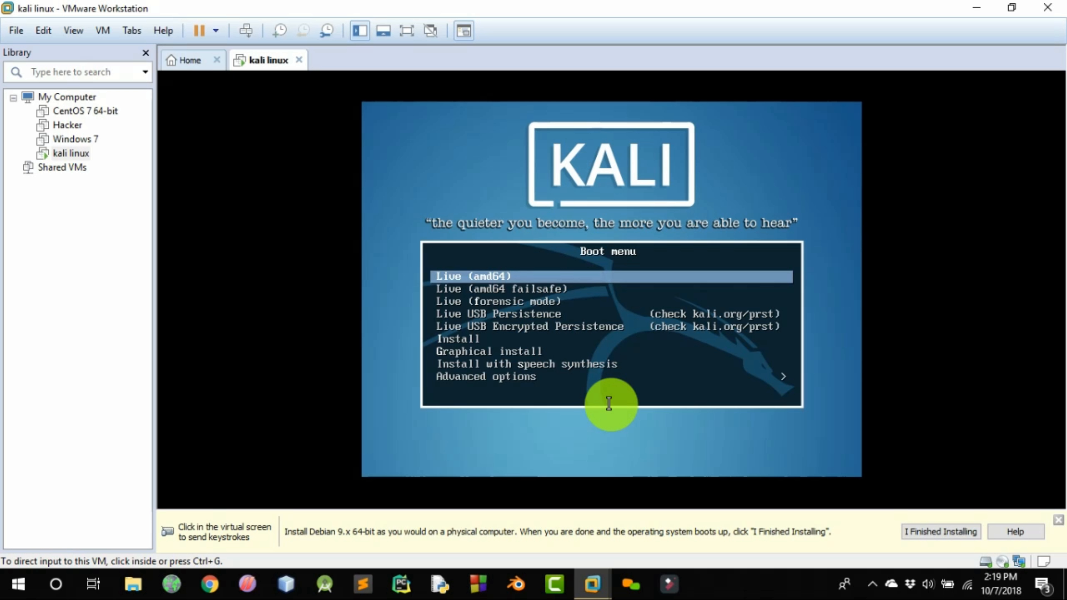
click(609, 404)
key(Down)
key(Down)
key(Down)
key(Down)
key(Down)
key(Down)
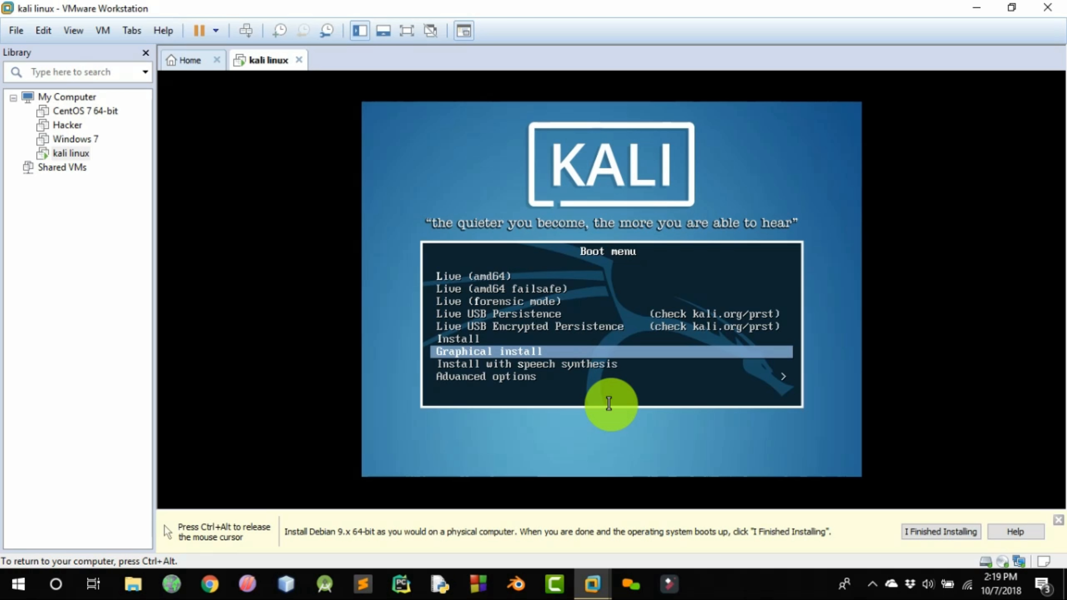
key(Return)
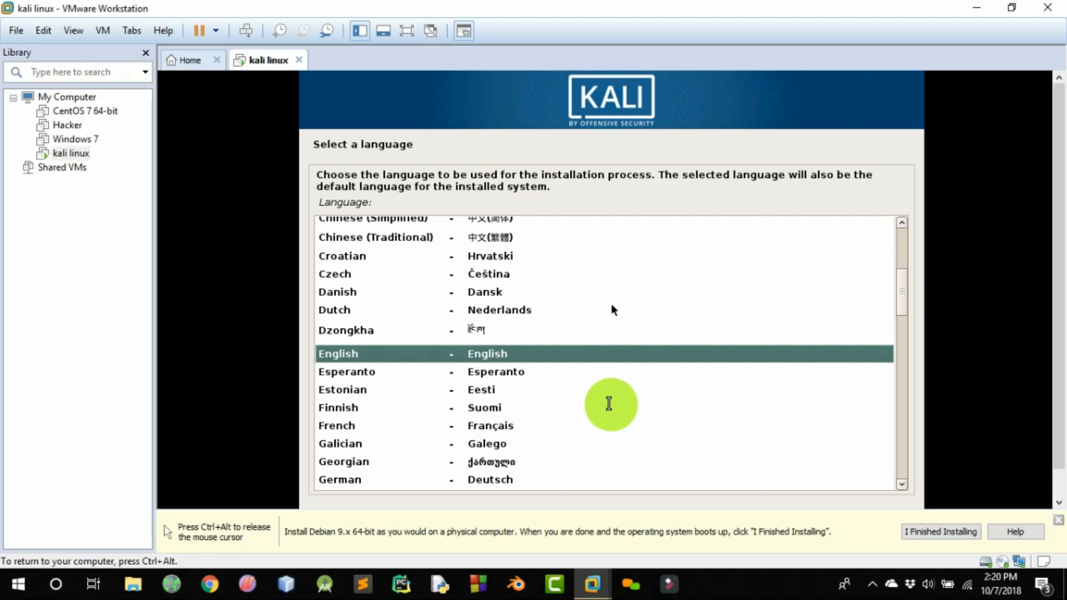
Accept English as the installation language and United States as the location in the Kali installer
key(ctrl+alt)
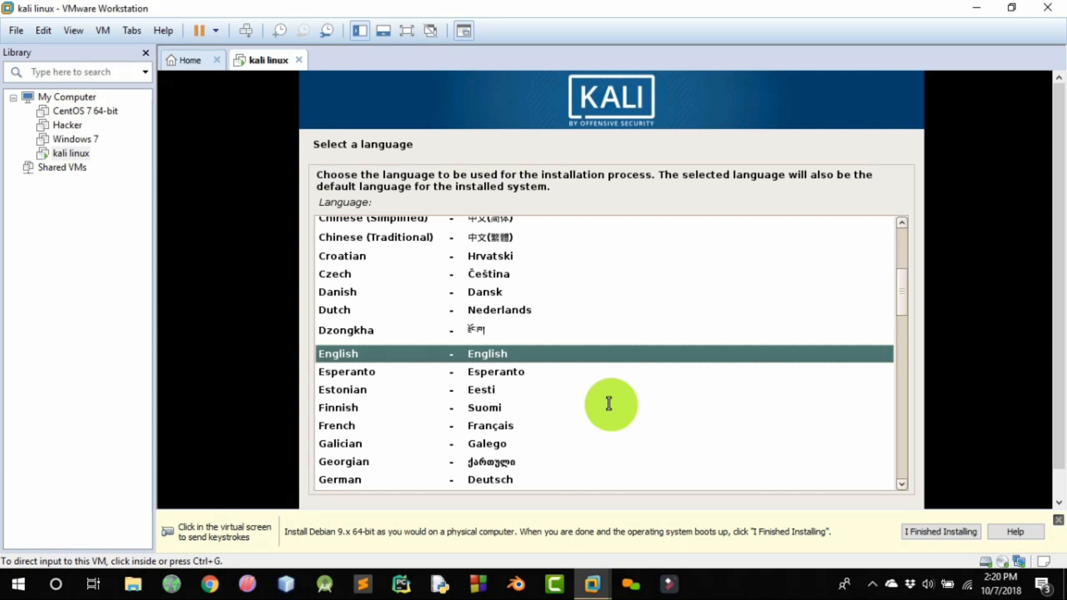
click(609, 405)
click(859, 527)
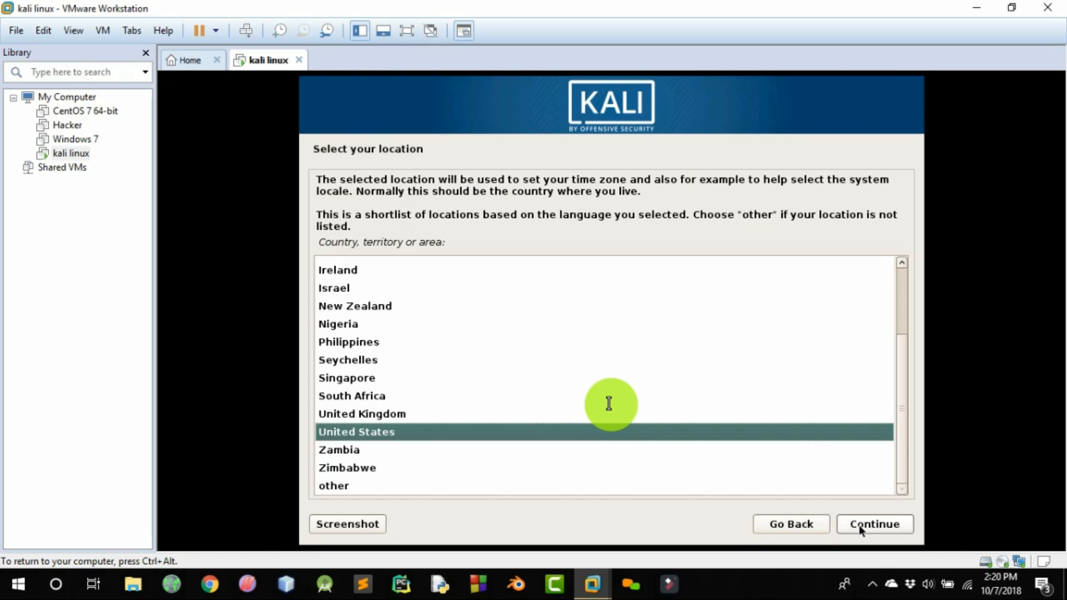
click(874, 524)
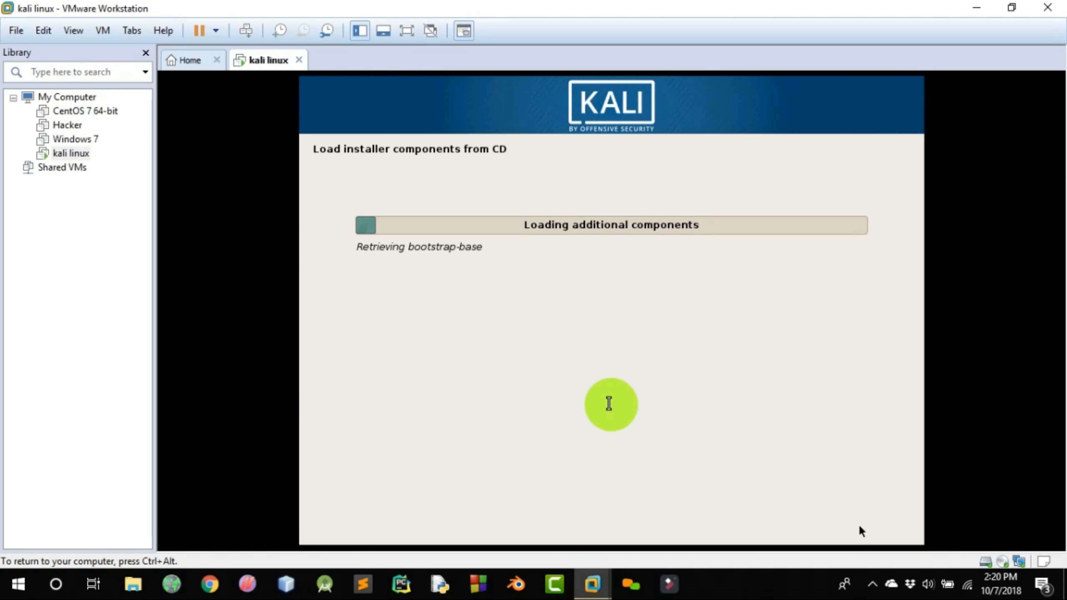